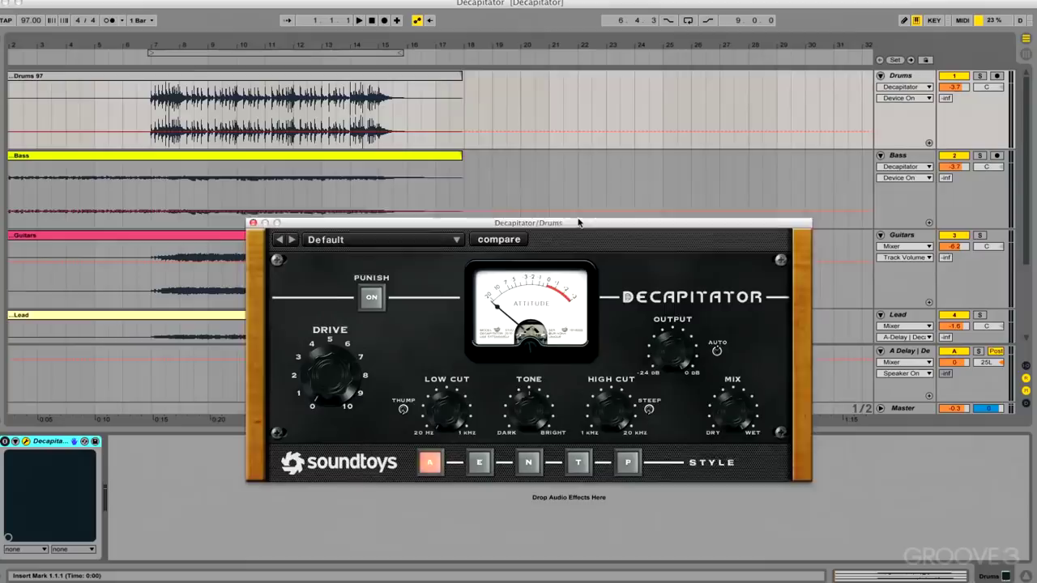
Move the Drums track's Decapitator window into place over the arrangement.
{"action": "left_click_drag", "start_coordinate": [578, 217], "coordinate": [548, 185]}
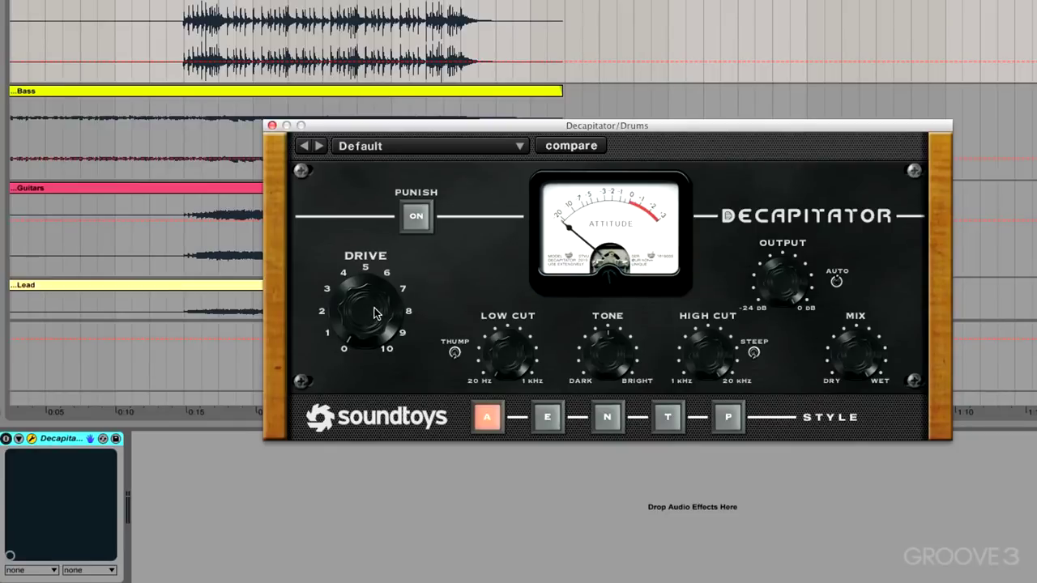
Set the drums' Decapitator drive to about 2, enable arrangement looping and start playback.
{"action": "left_click_drag", "start_coordinate": [375, 314], "coordinate": [332, 268]}
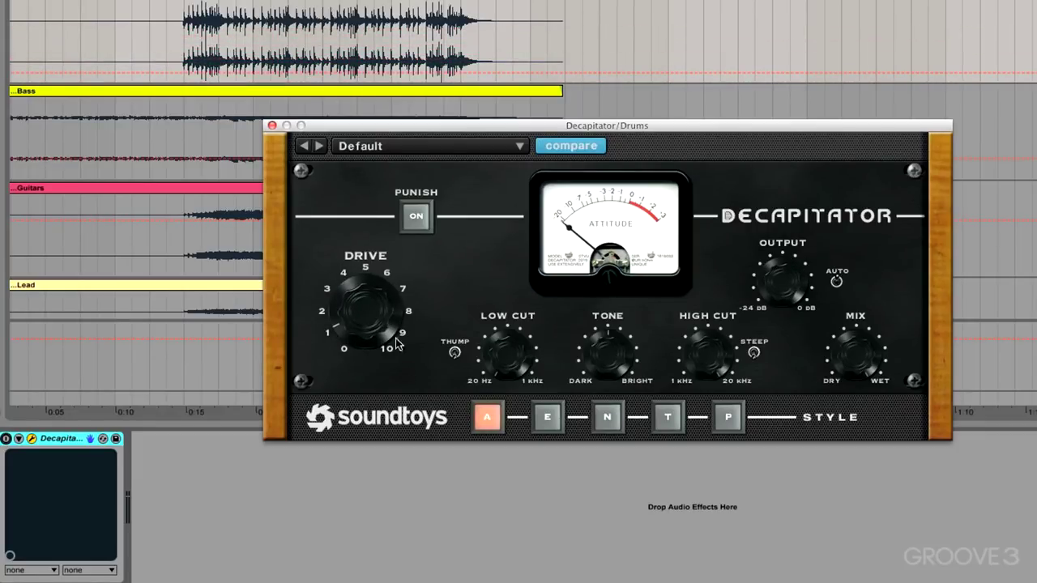
{"action": "left_click_drag", "start_coordinate": [393, 337], "coordinate": [355, 343]}
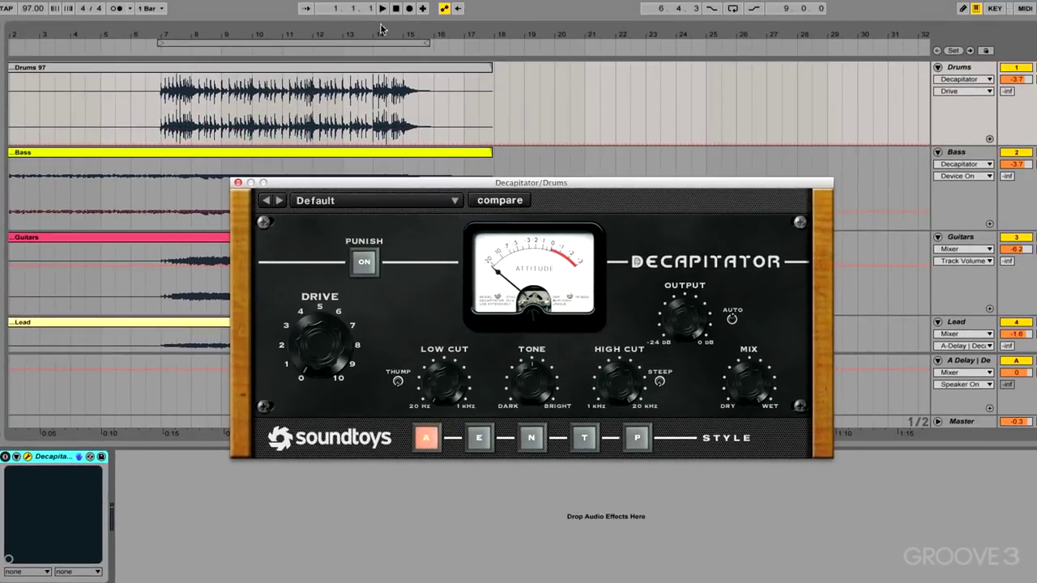
{"action": "left_click", "coordinate": [733, 9]}
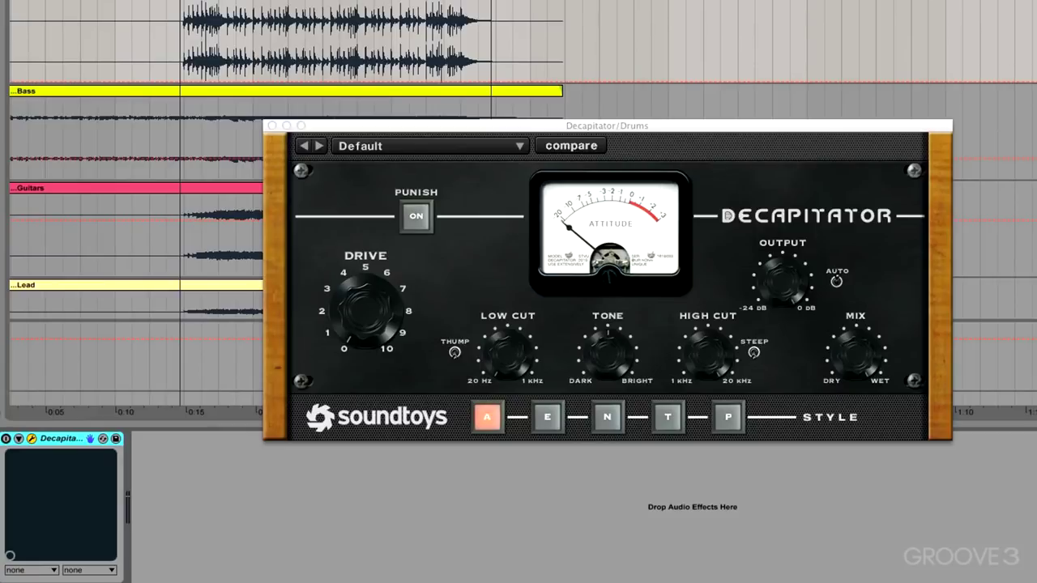
{"action": "key", "text": "space"}
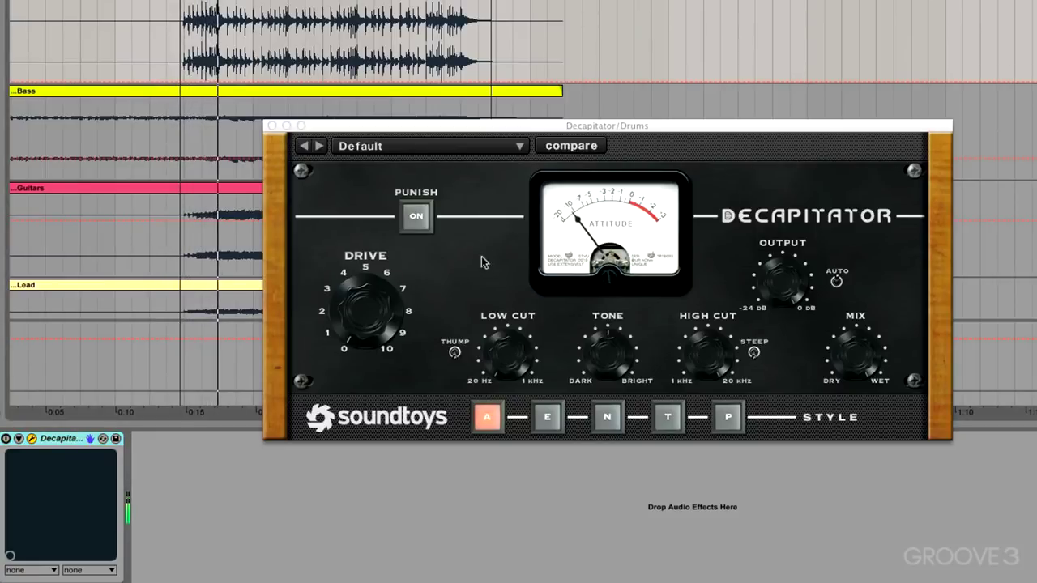
Switch the Decapitator device on and try raising the drive, then bring it back down.
{"action": "left_click", "coordinate": [6, 439]}
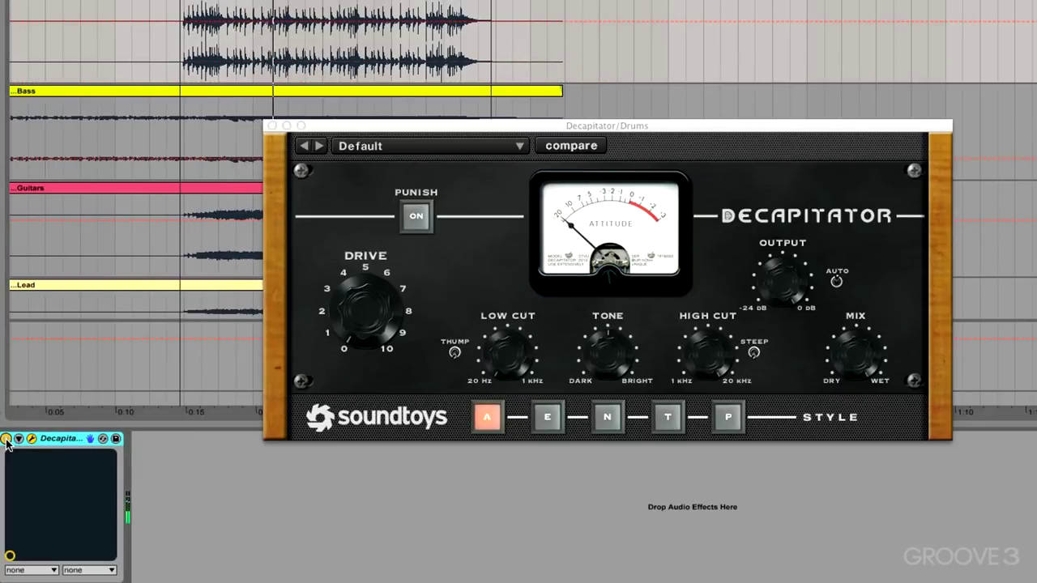
{"action": "left_click", "coordinate": [363, 316]}
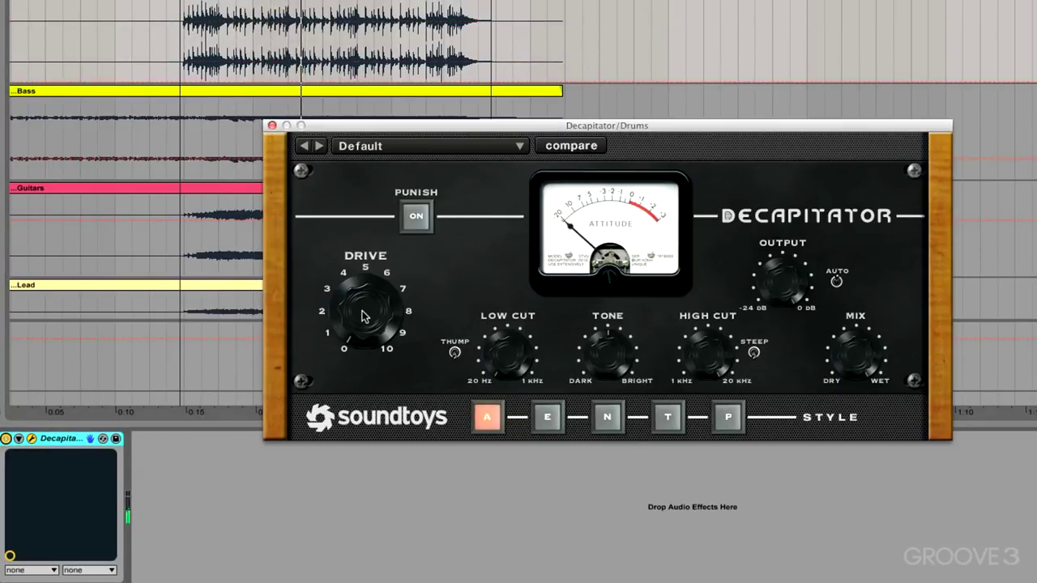
{"action": "left_click_drag", "start_coordinate": [363, 316], "coordinate": [367, 193]}
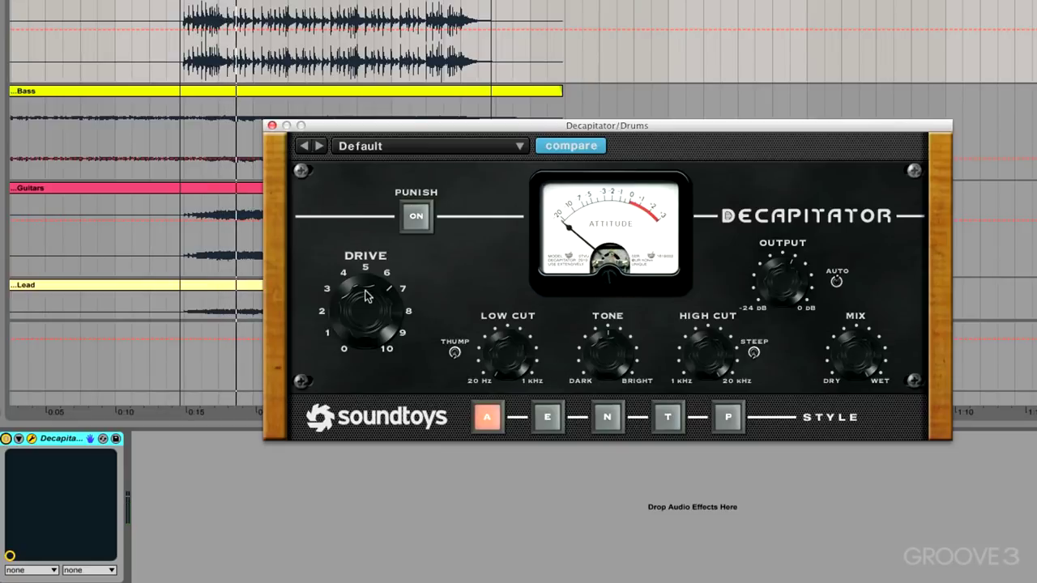
{"action": "left_click_drag", "start_coordinate": [367, 299], "coordinate": [362, 431]}
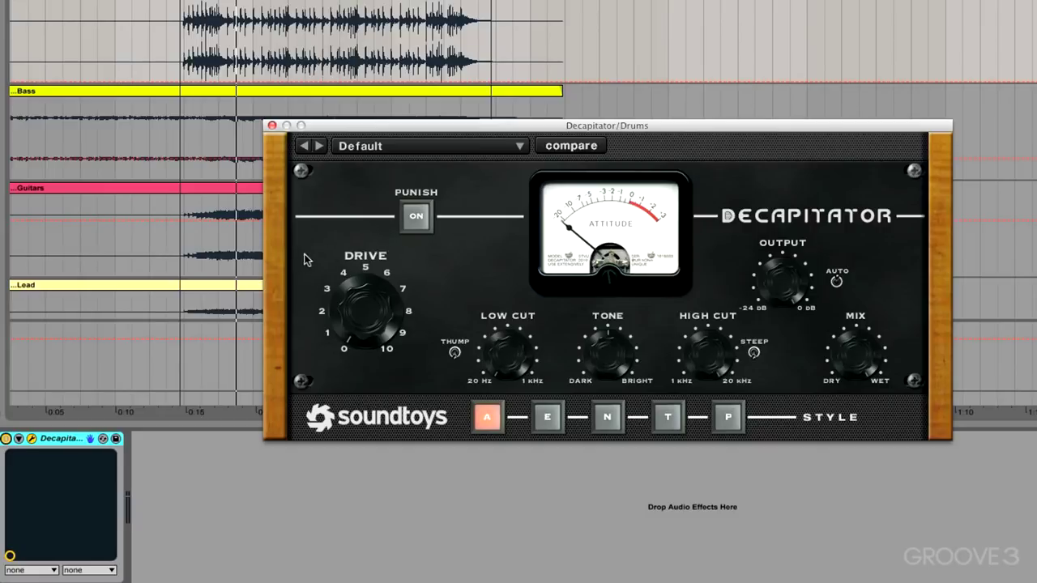
Restart the loop, engage Punish and raise the drive to around 7.
{"action": "key", "text": "space"}
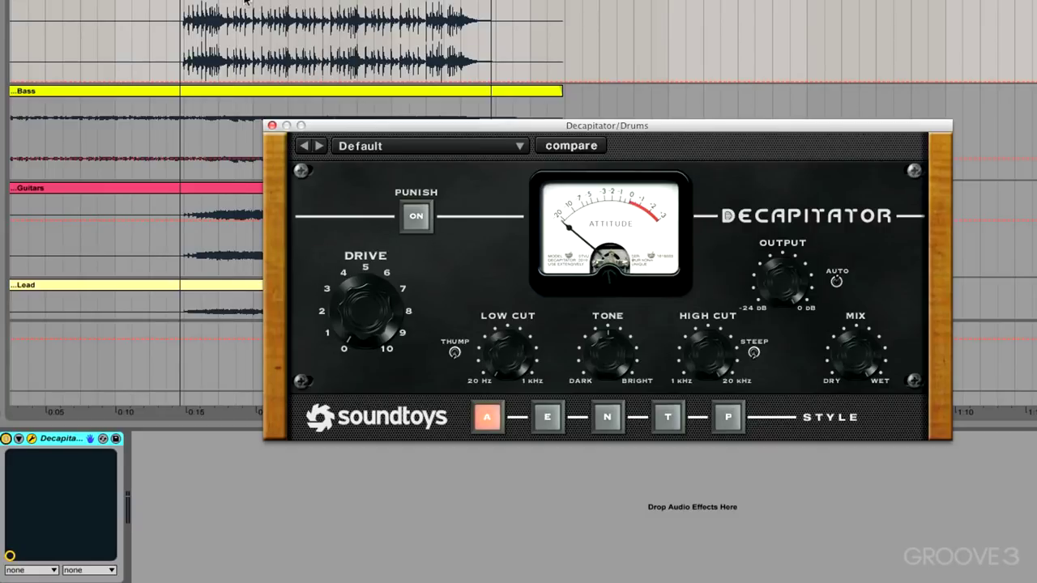
{"action": "key", "text": "space"}
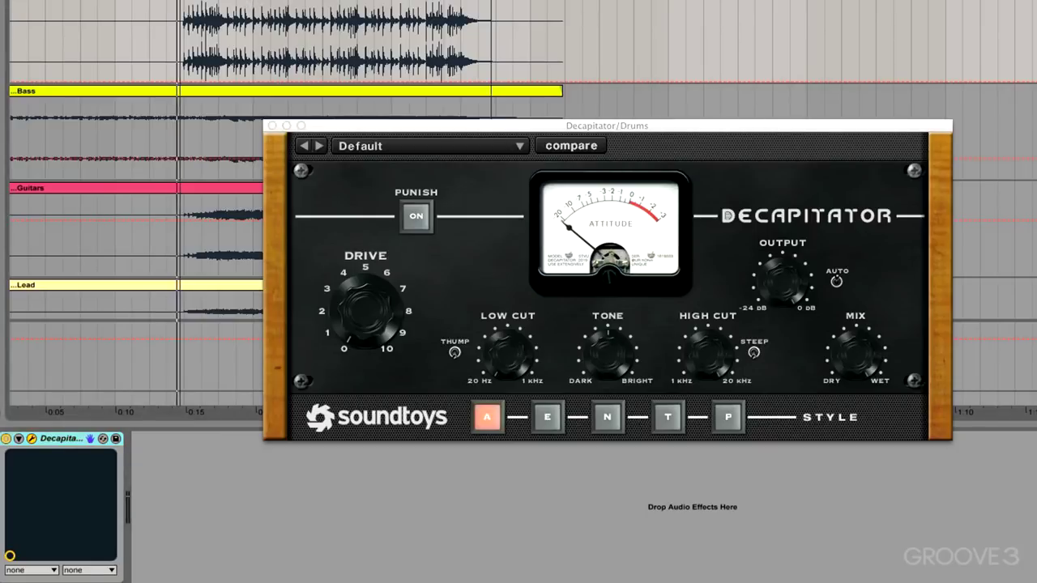
{"action": "left_click", "coordinate": [416, 215]}
{"action": "left_click_drag", "start_coordinate": [391, 273], "coordinate": [369, 166]}
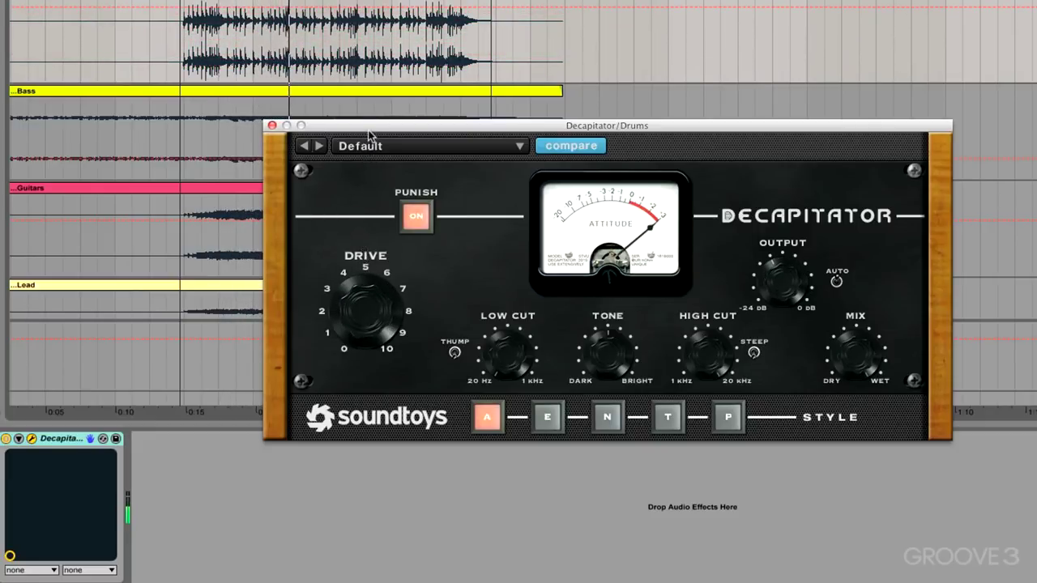
Zero the drive, switch Punish off, then bring the drive up to about 3.
{"action": "mouse_move", "coordinate": [346, 294]}
{"action": "left_mouse_down"}
{"action": "mouse_move", "coordinate": [356, 292]}
{"action": "mouse_move", "coordinate": [347, 285]}
{"action": "left_mouse_up"}
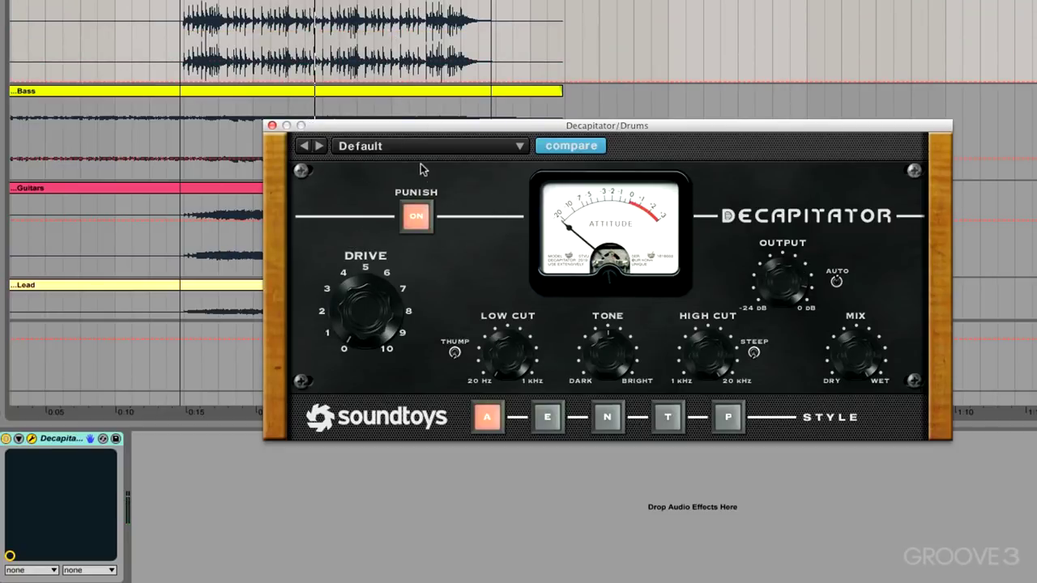
{"action": "left_click", "coordinate": [415, 215]}
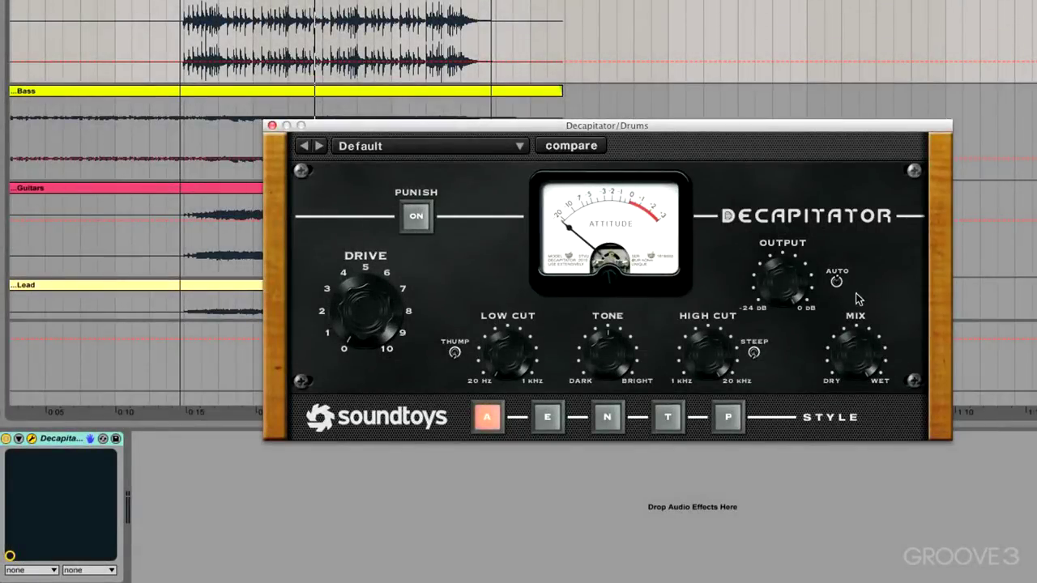
{"action": "left_click_drag", "start_coordinate": [374, 310], "coordinate": [373, 227]}
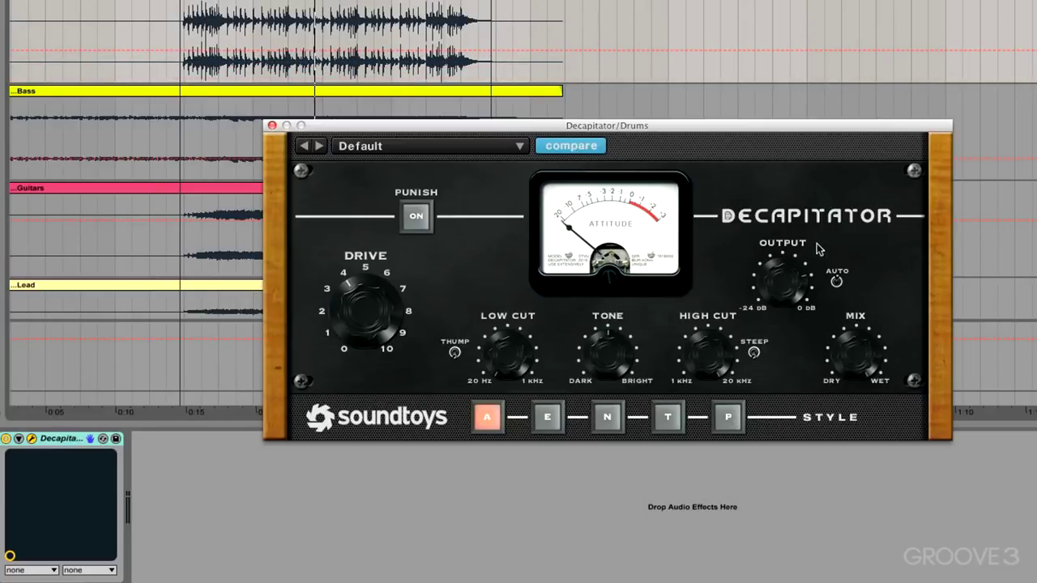
Reset the drive to zero, toggle Thump, lower the low cut to 107.5 Hz and engage Steep.
{"action": "left_click_drag", "start_coordinate": [376, 313], "coordinate": [373, 275]}
{"action": "left_click", "coordinate": [372, 275], "text": "alt"}
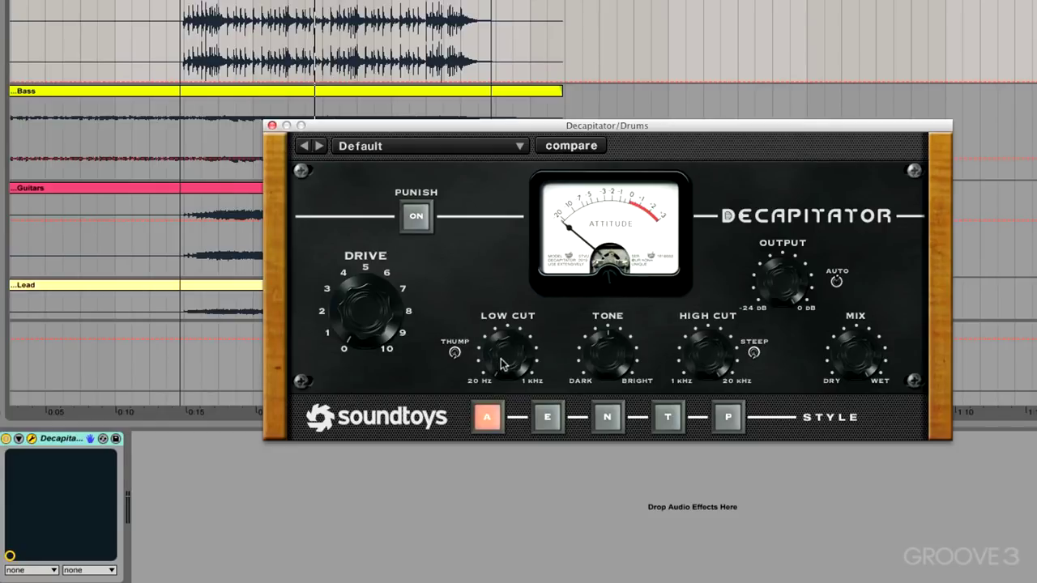
{"action": "left_click", "coordinate": [456, 353]}
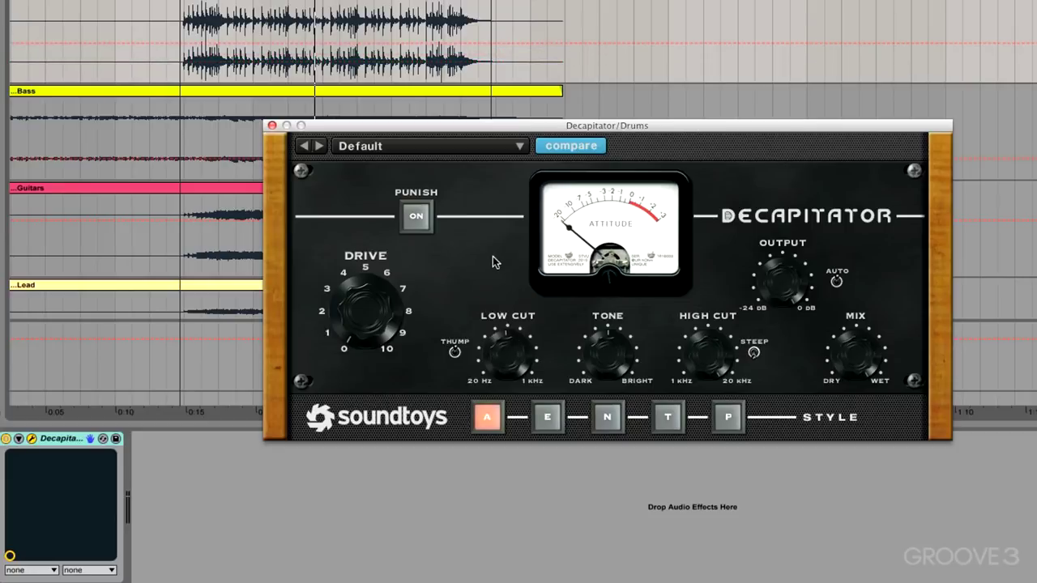
{"action": "mouse_move", "coordinate": [500, 320]}
{"action": "left_click_drag", "start_coordinate": [506, 352], "coordinate": [508, 365]}
{"action": "left_click", "coordinate": [753, 352]}
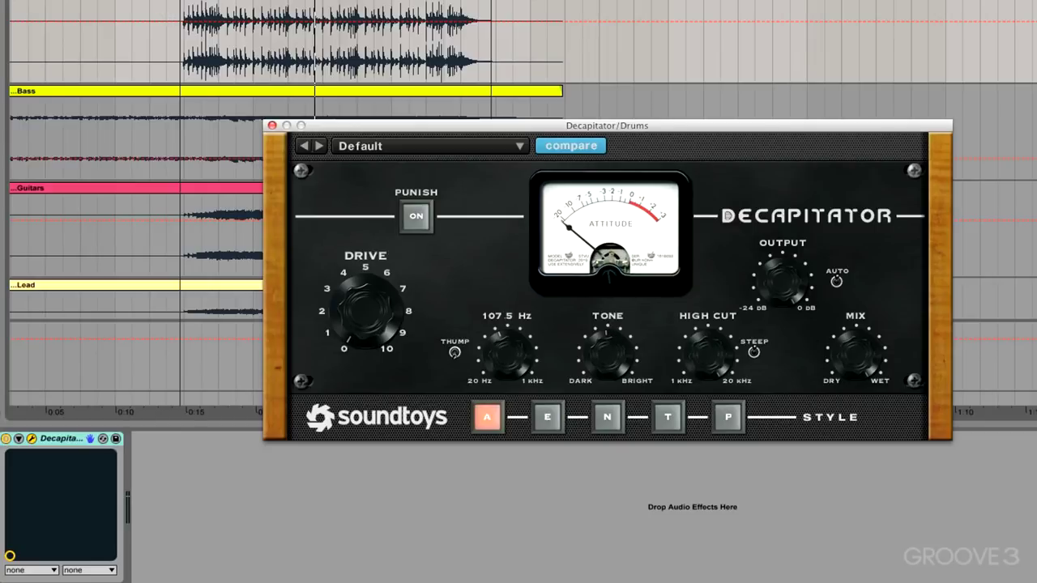
Restart playback, sweep the low cut between 20 and 174 Hz ending at 130.2 Hz, and drive about 6.5.
{"action": "left_click", "coordinate": [168, 8]}
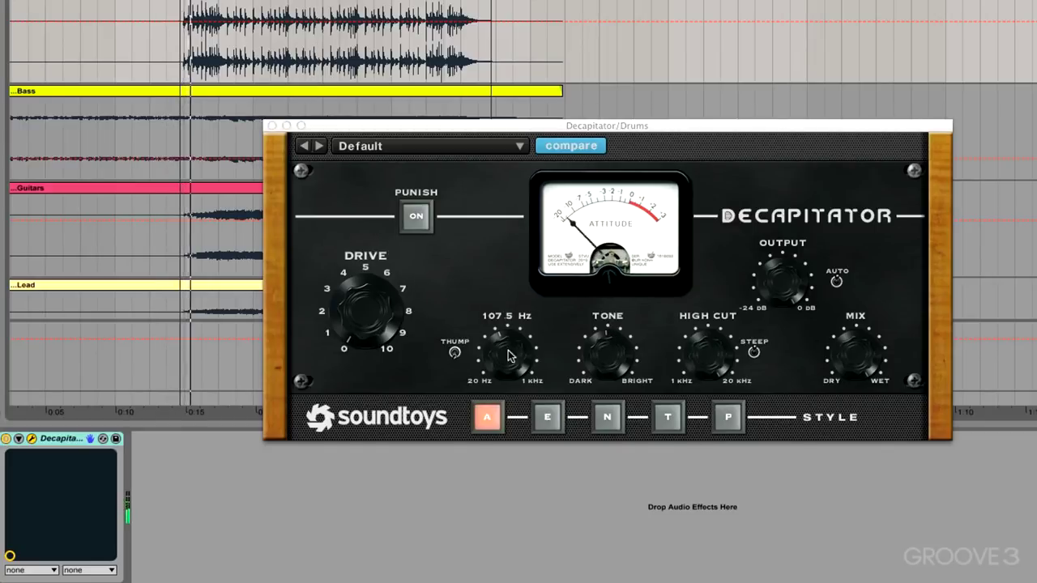
{"action": "left_click_drag", "start_coordinate": [509, 357], "coordinate": [491, 468]}
{"action": "left_click_drag", "start_coordinate": [357, 303], "coordinate": [341, 229]}
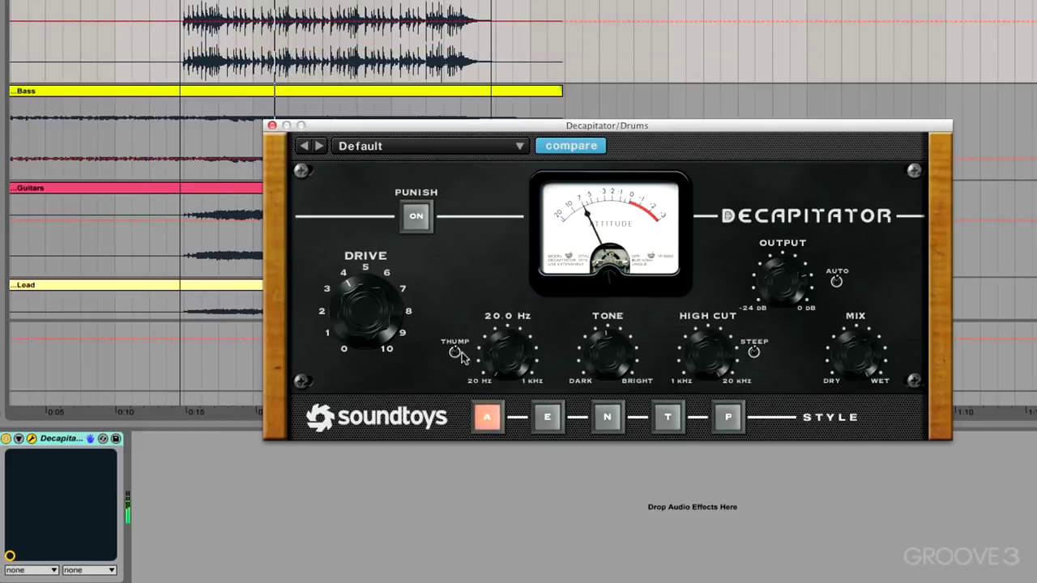
{"action": "left_click_drag", "start_coordinate": [504, 365], "coordinate": [485, 288]}
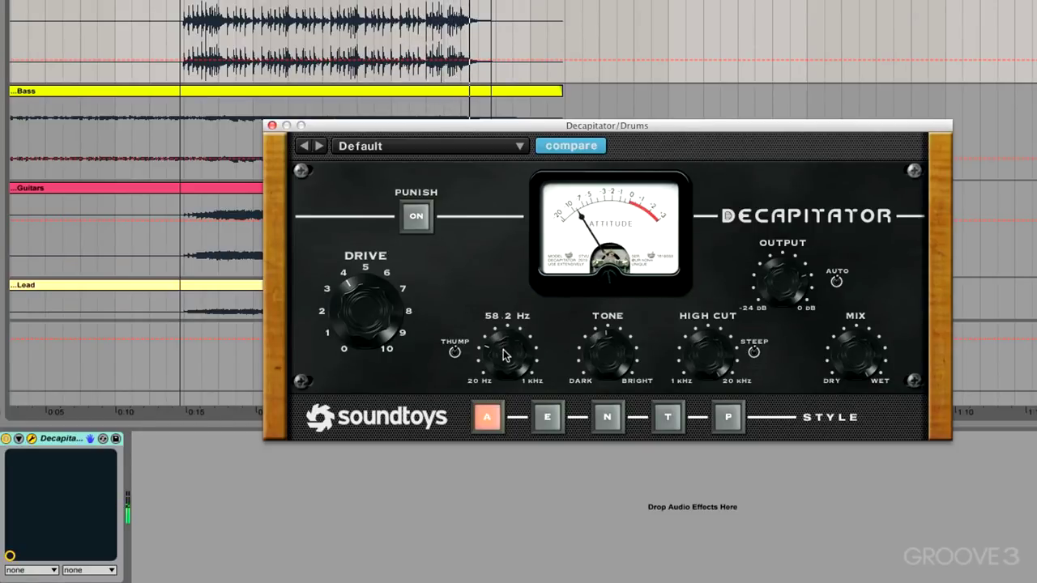
{"action": "left_click_drag", "start_coordinate": [503, 354], "coordinate": [503, 299]}
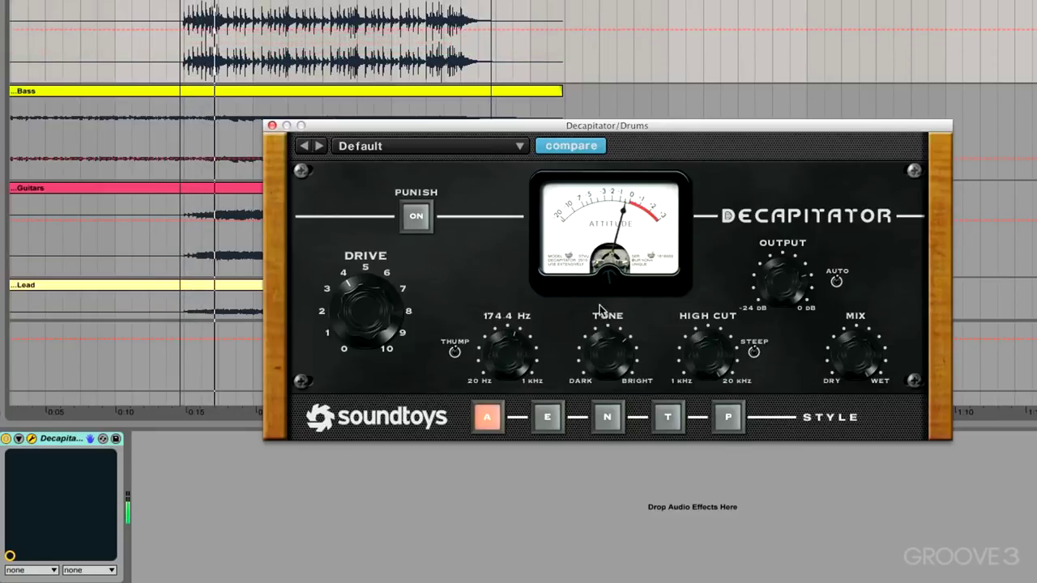
{"action": "mouse_move", "coordinate": [507, 352]}
{"action": "left_mouse_down"}
{"action": "mouse_move", "coordinate": [510, 379]}
{"action": "mouse_move", "coordinate": [506, 355]}
{"action": "mouse_move", "coordinate": [503, 363]}
{"action": "left_mouse_up"}
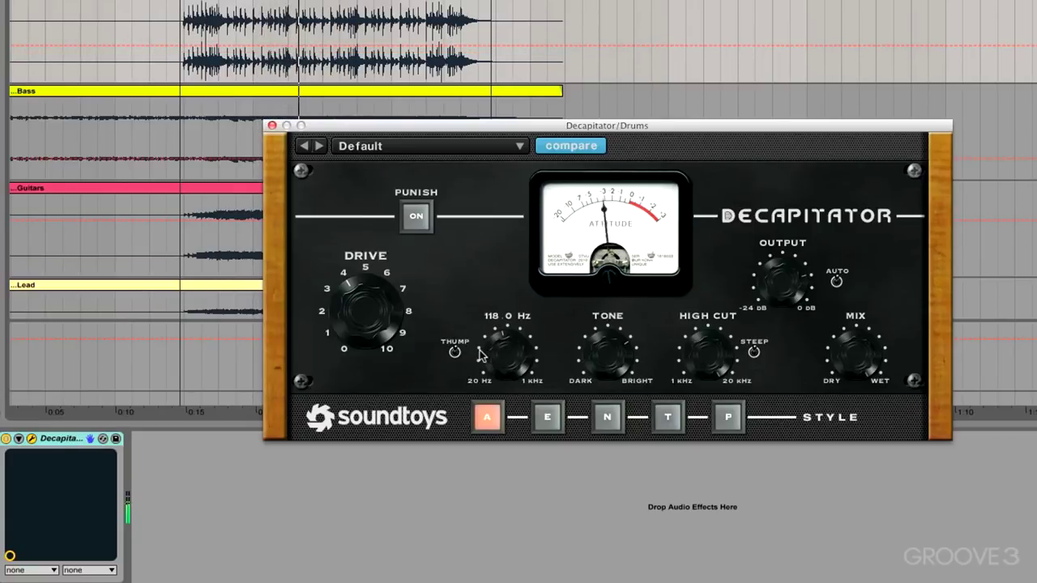
{"action": "left_click_drag", "start_coordinate": [480, 356], "coordinate": [499, 339]}
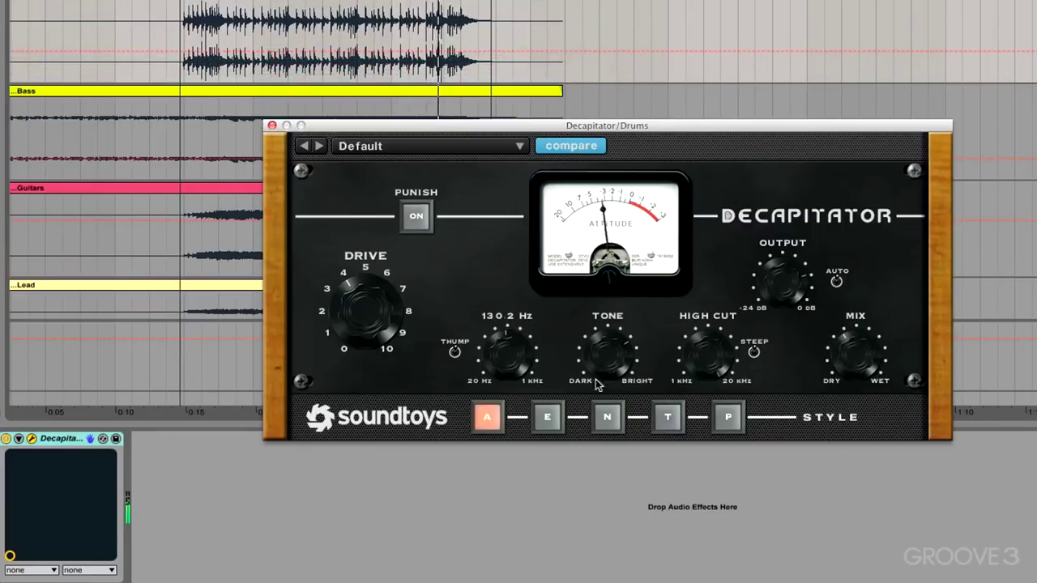
{"action": "left_click_drag", "start_coordinate": [370, 286], "coordinate": [362, 260]}
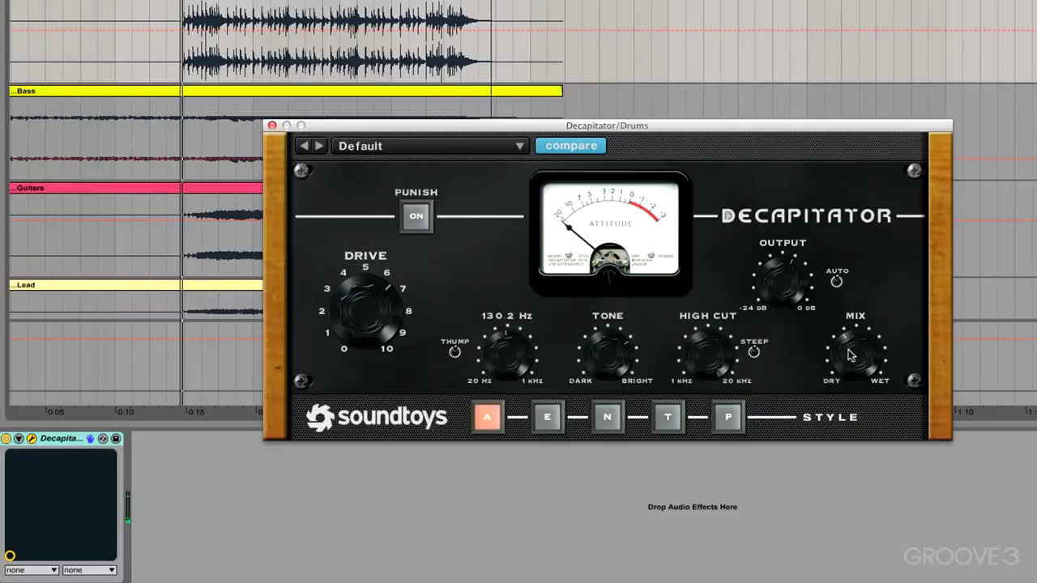
{"action": "left_click", "coordinate": [753, 351]}
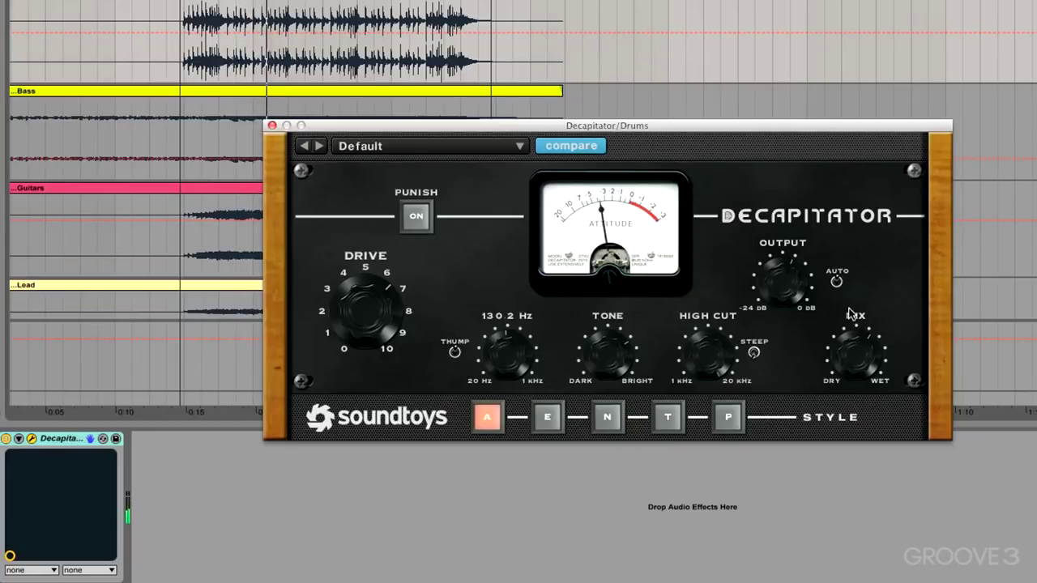
{"action": "left_click", "coordinate": [5, 439]}
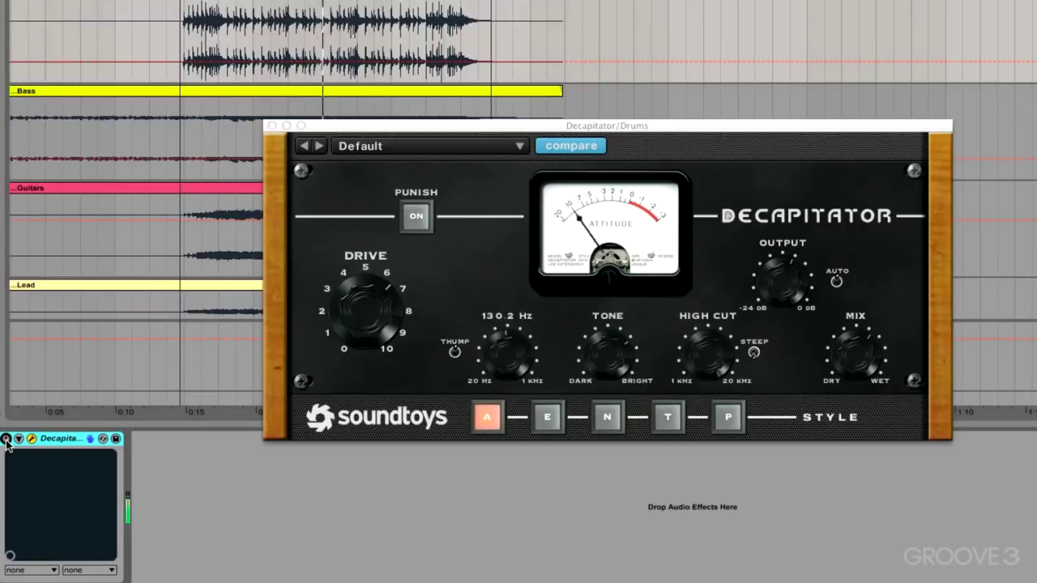
{"action": "left_click", "coordinate": [6, 439]}
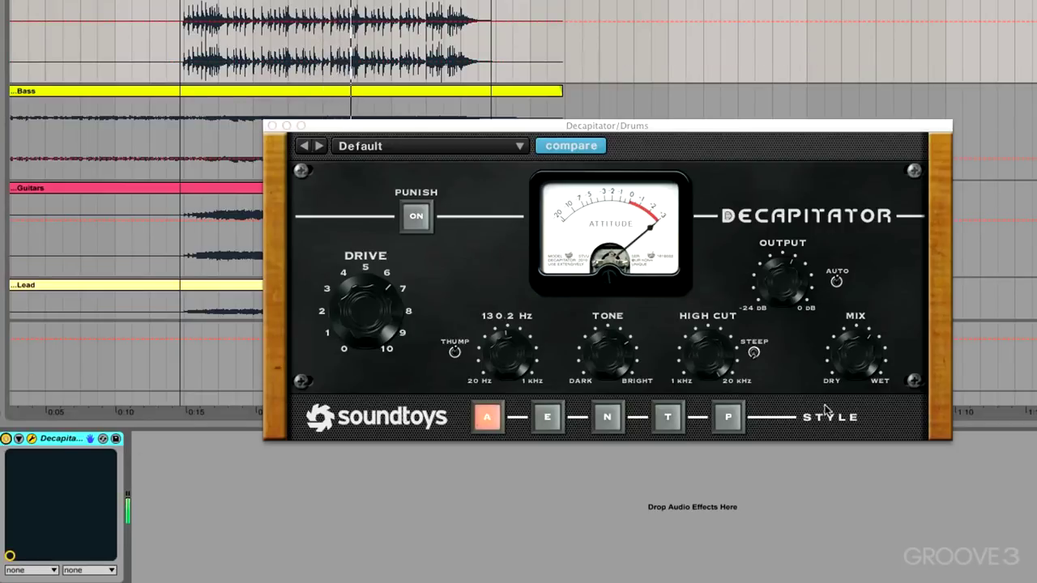
{"action": "left_click", "coordinate": [860, 360]}
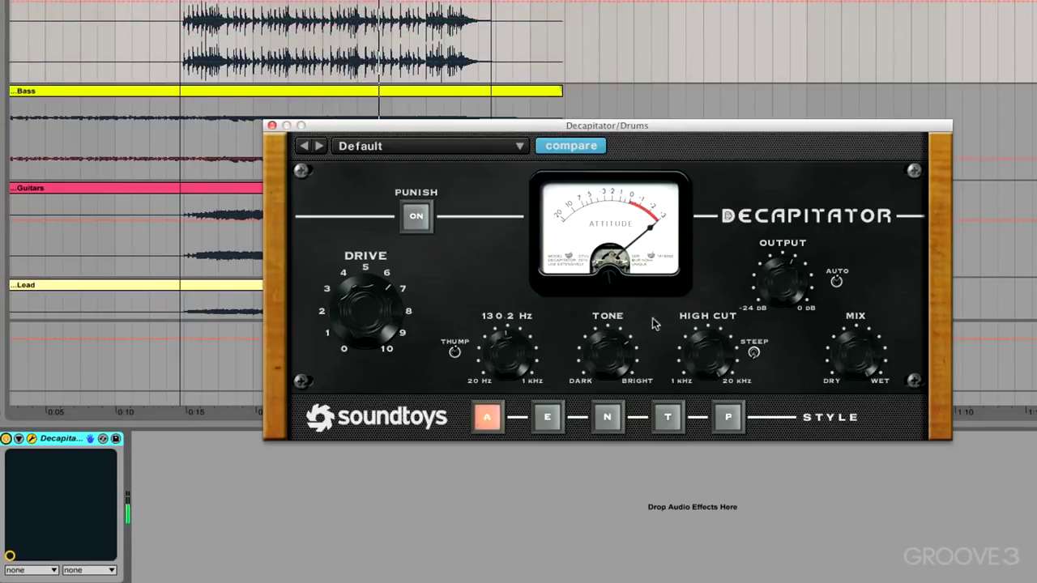
{"action": "left_click_drag", "start_coordinate": [507, 355], "coordinate": [500, 408]}
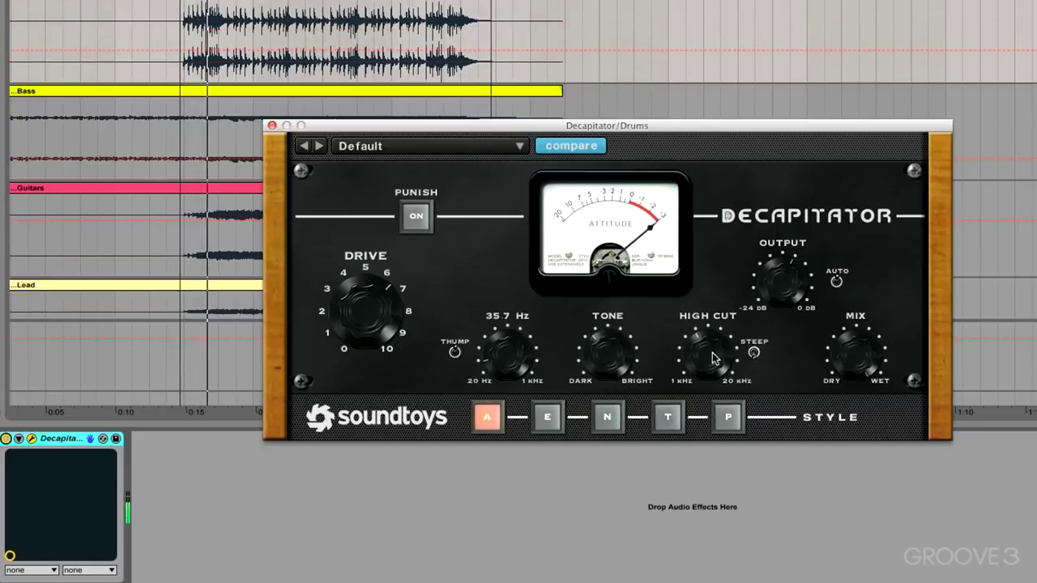
{"action": "left_click_drag", "start_coordinate": [363, 301], "coordinate": [361, 320]}
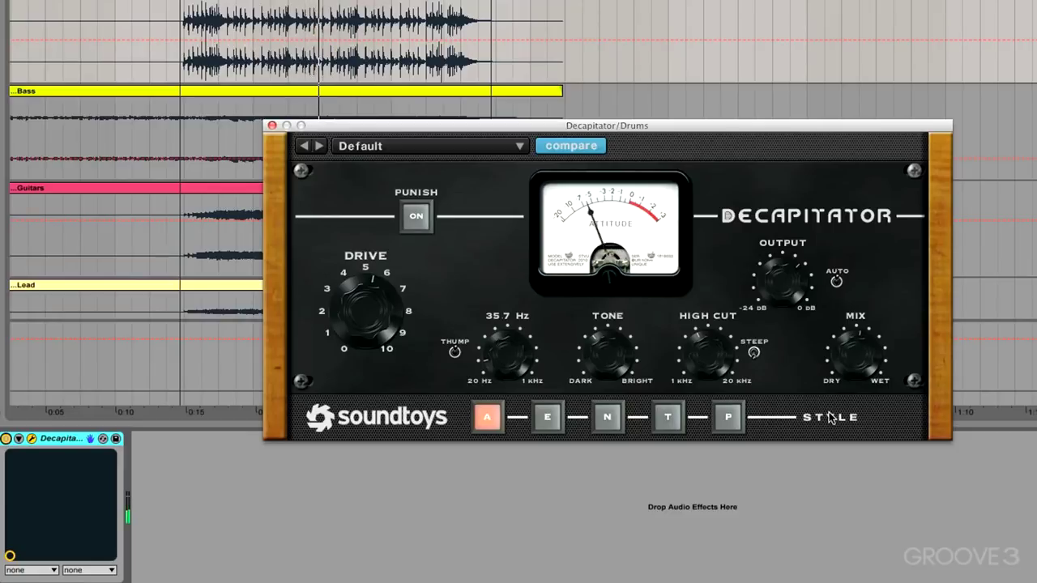
{"action": "left_click", "coordinate": [6, 439]}
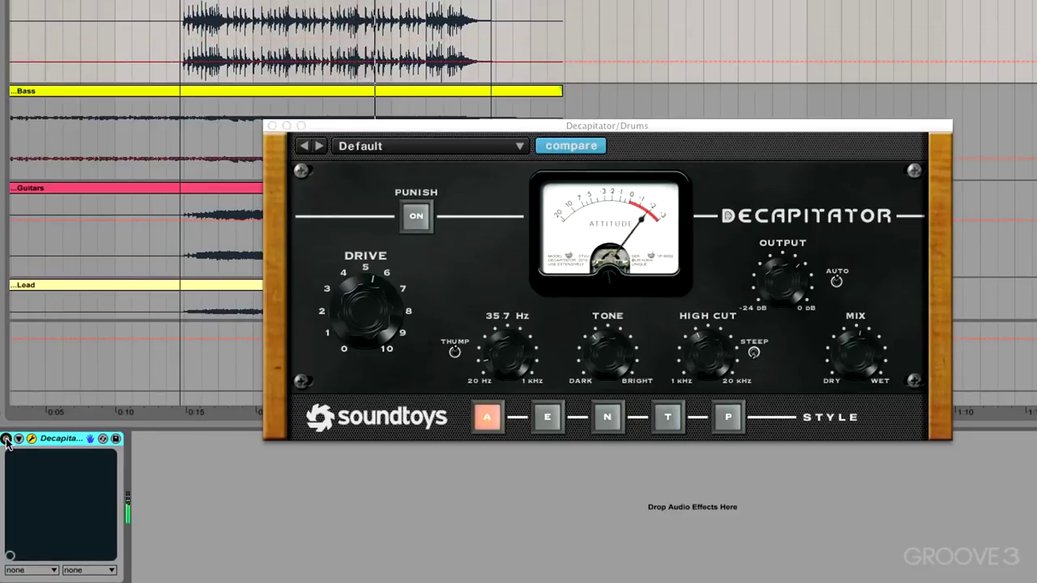
{"action": "left_click", "coordinate": [6, 439]}
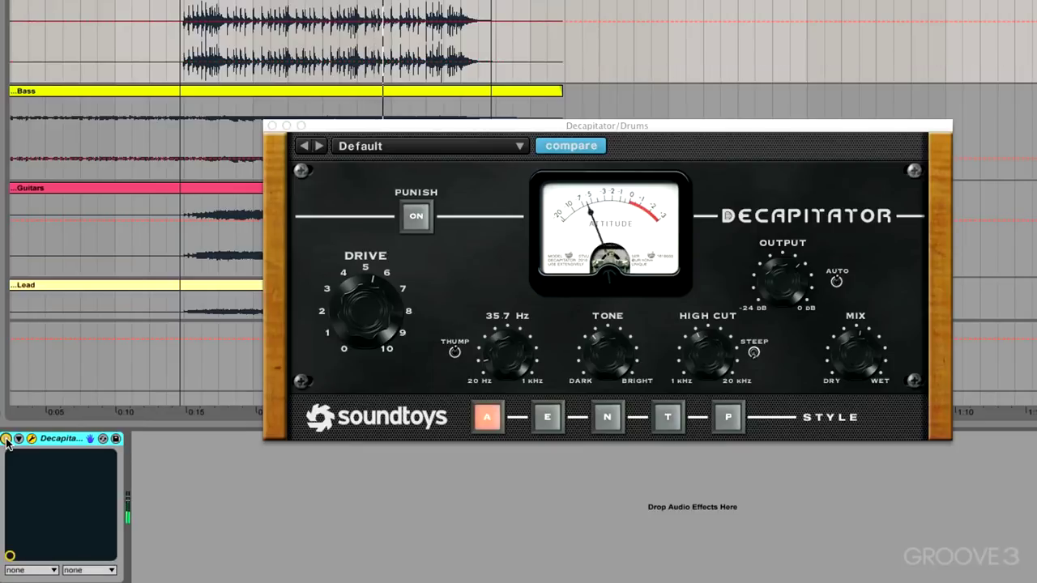
{"action": "left_click", "coordinate": [592, 354]}
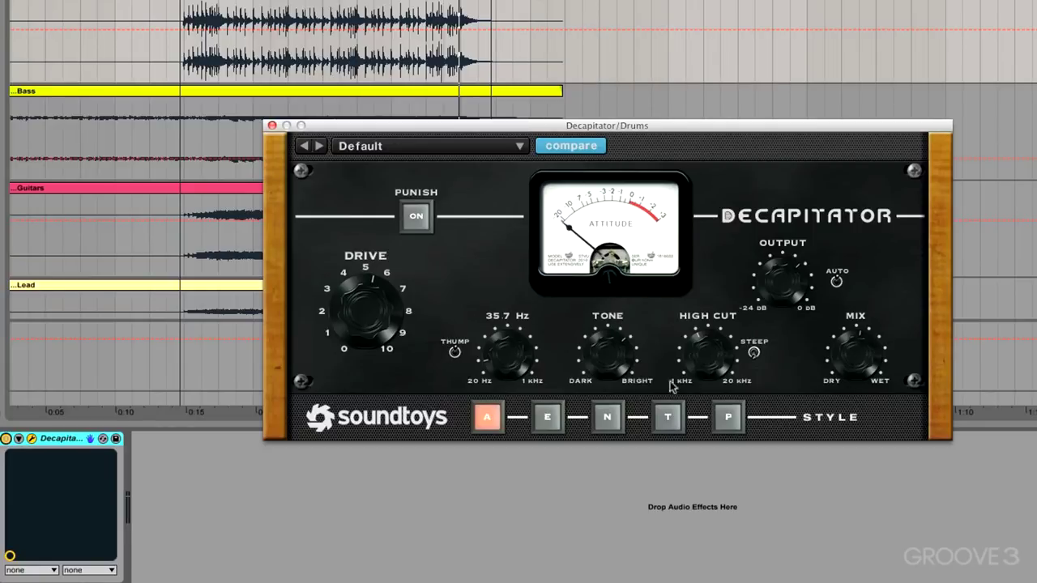
Lower the drums' Decapitator drive so the knob points at about 1.
{"action": "left_click_drag", "start_coordinate": [369, 304], "coordinate": [362, 380]}
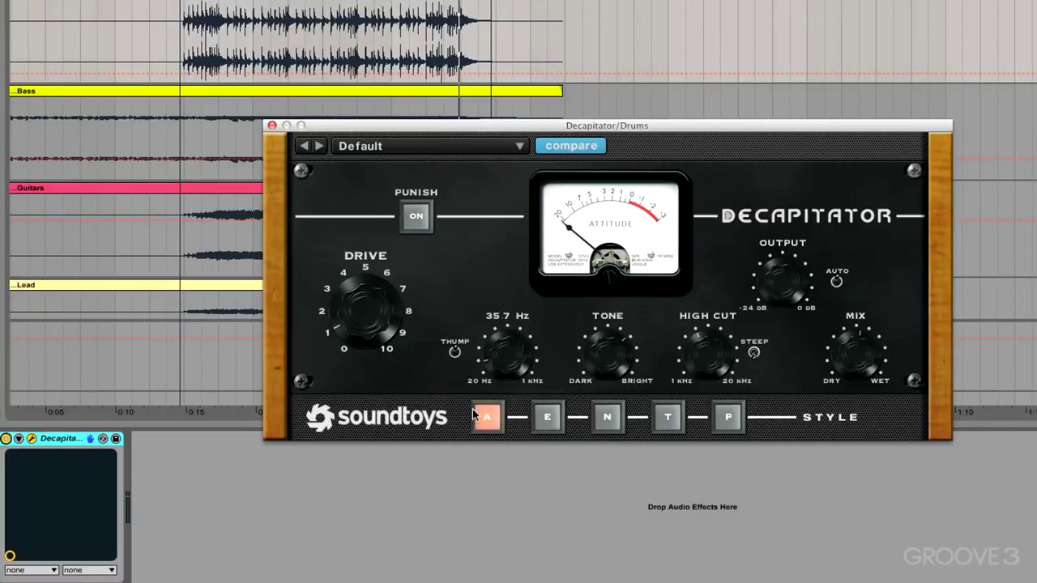
Try the E, N and T saturation styles on the playing drums, ending on P.
{"action": "left_click", "coordinate": [551, 413]}
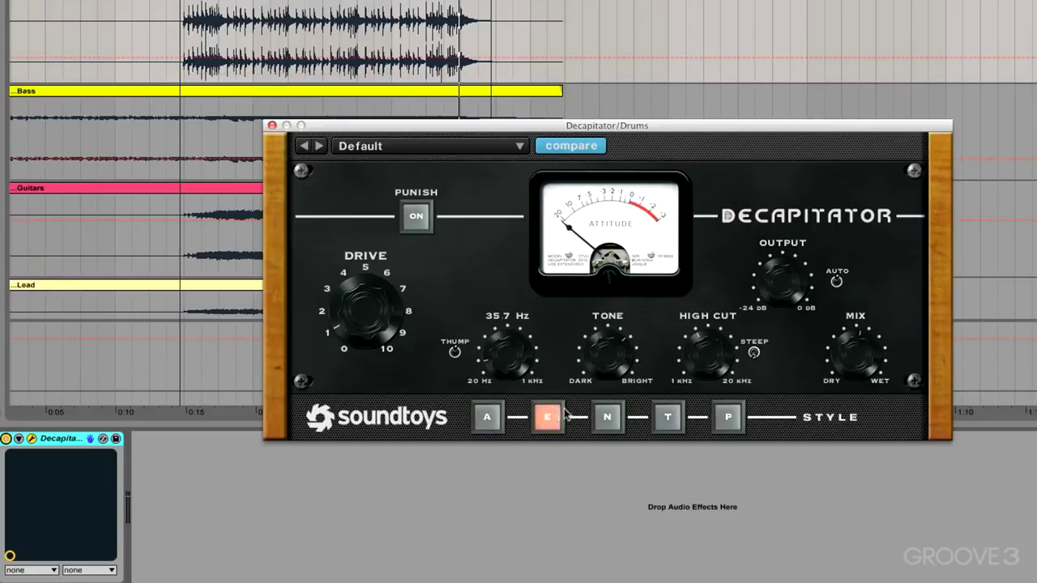
{"action": "left_click", "coordinate": [611, 419]}
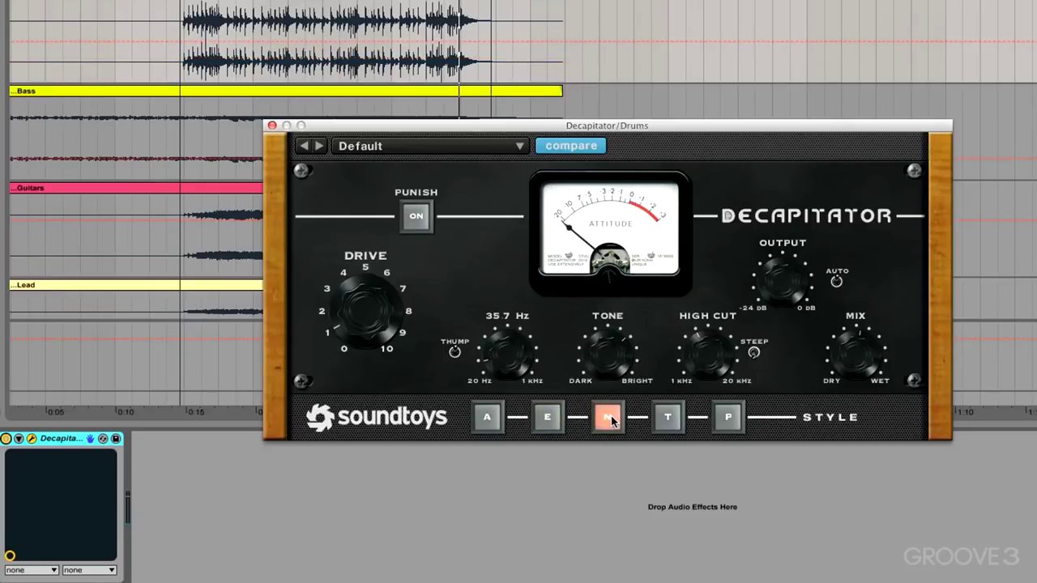
{"action": "left_click", "coordinate": [667, 418]}
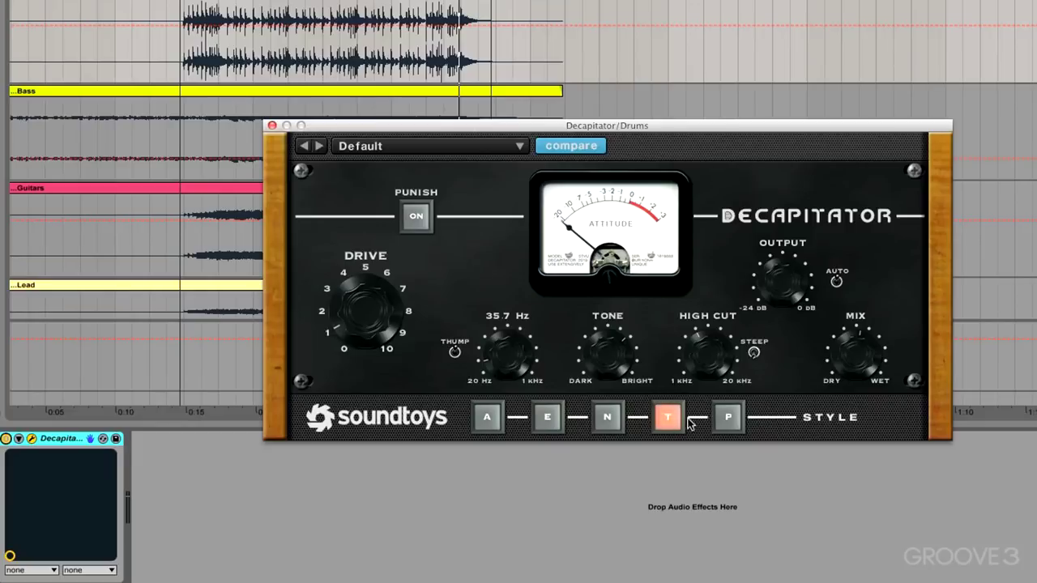
{"action": "left_click", "coordinate": [728, 418]}
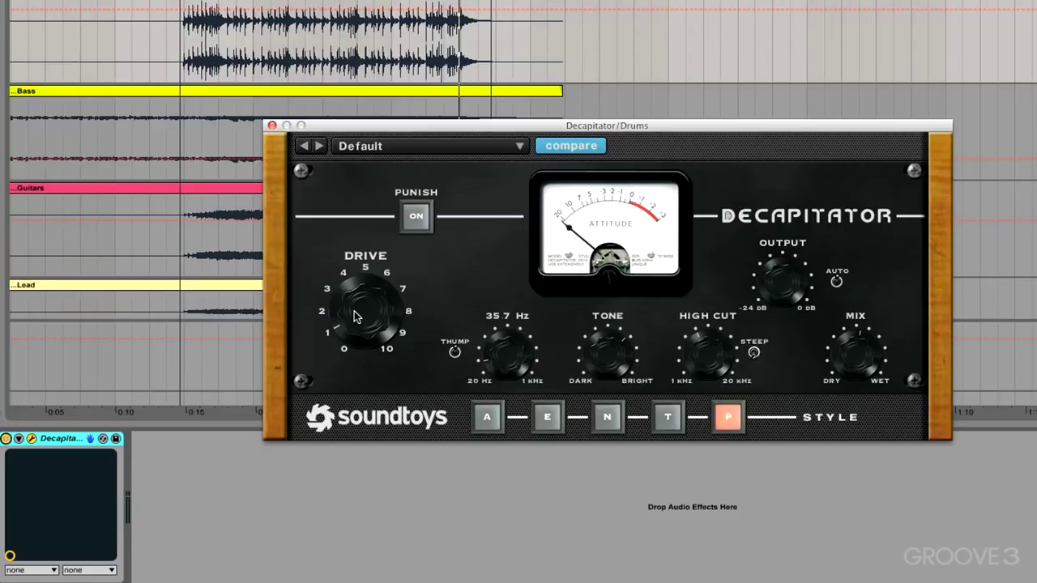
Switch the drums back to style A, set the low cut to 60.5 Hz and drive to about 7.
{"action": "left_click_drag", "start_coordinate": [354, 316], "coordinate": [355, 285]}
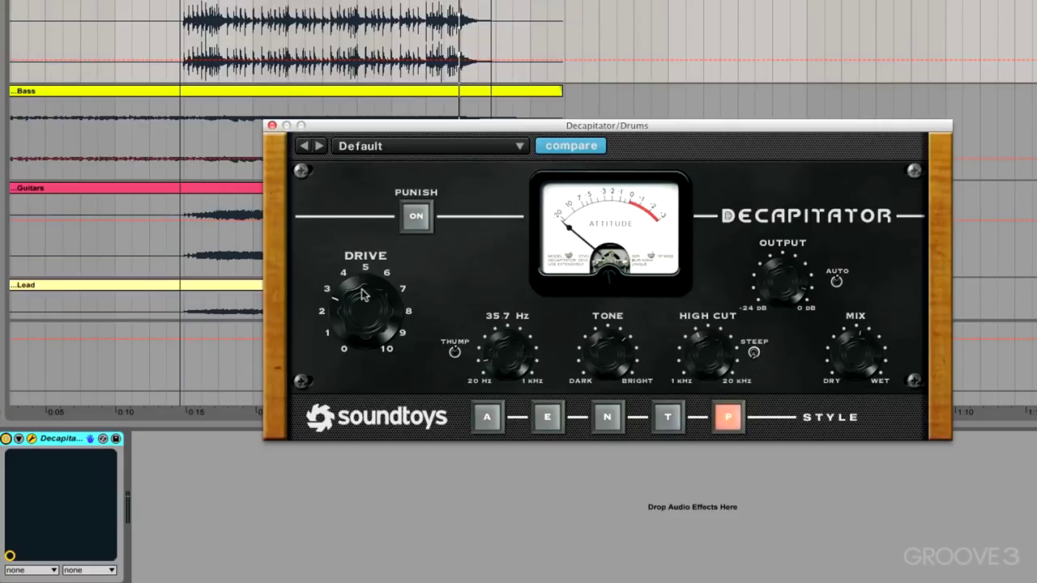
{"action": "left_click", "coordinate": [487, 418]}
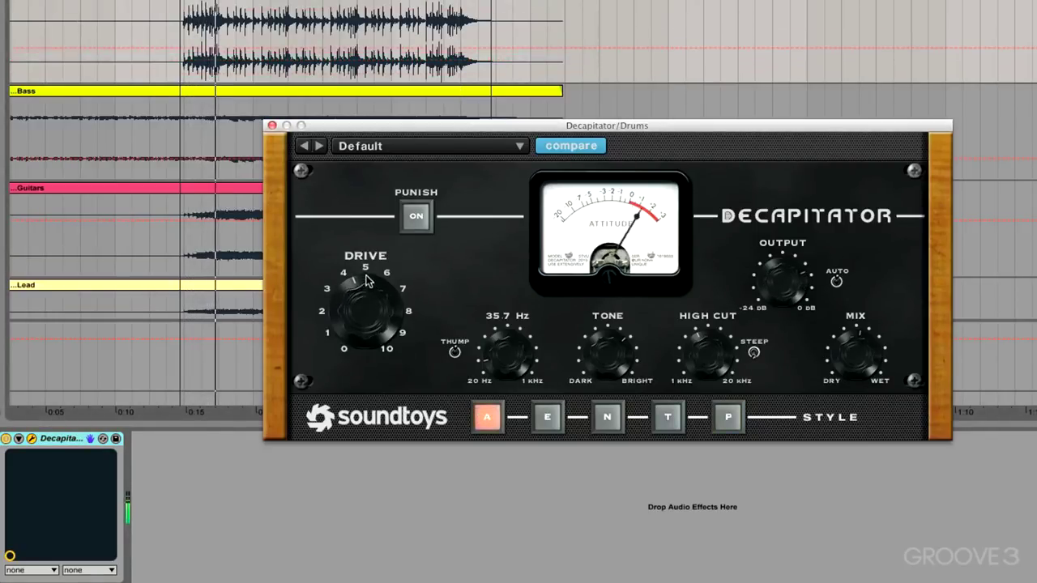
{"action": "left_click_drag", "start_coordinate": [367, 277], "coordinate": [367, 268]}
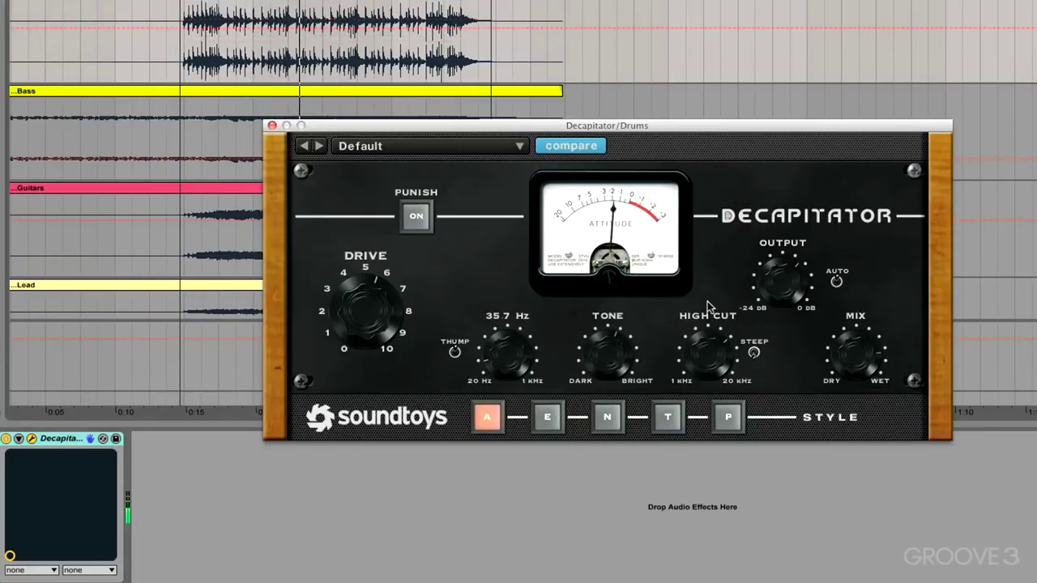
{"action": "left_click_drag", "start_coordinate": [508, 362], "coordinate": [502, 326]}
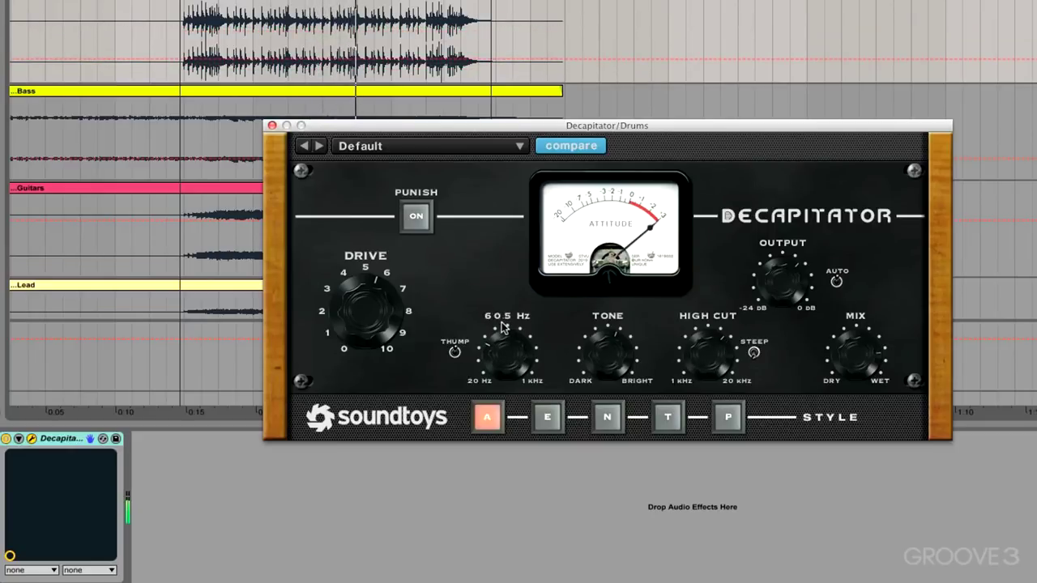
{"action": "left_click_drag", "start_coordinate": [363, 310], "coordinate": [361, 292]}
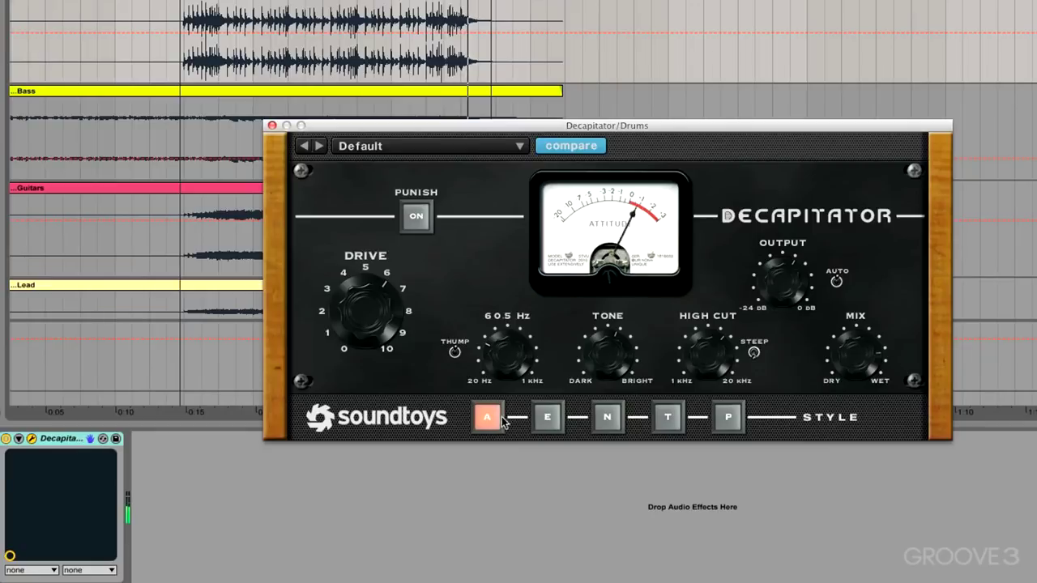
Flip between styles A, E, N, T and P on the drums, finally choosing N.
{"action": "left_click", "coordinate": [547, 419]}
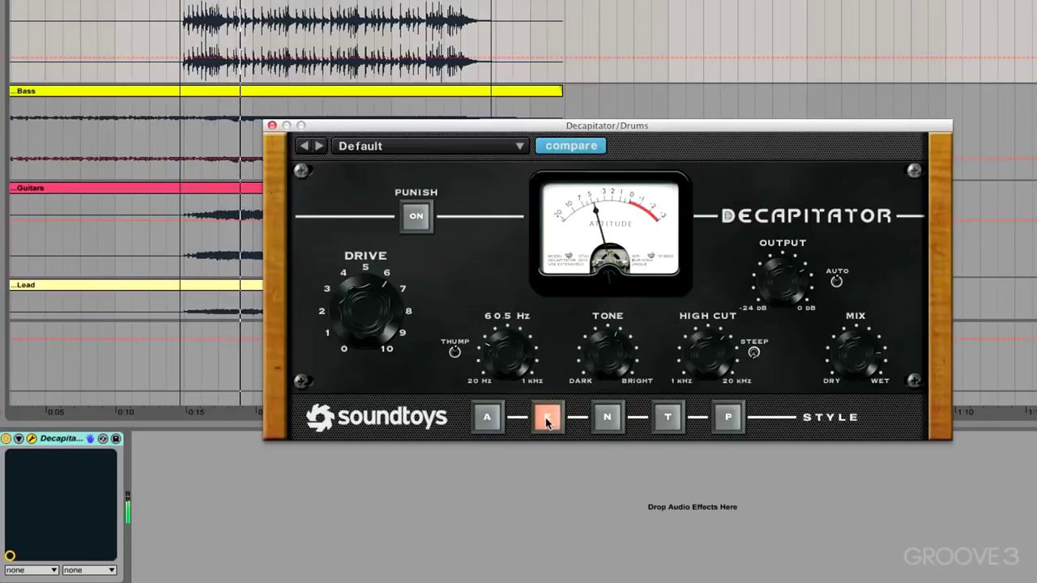
{"action": "left_click", "coordinate": [494, 417]}
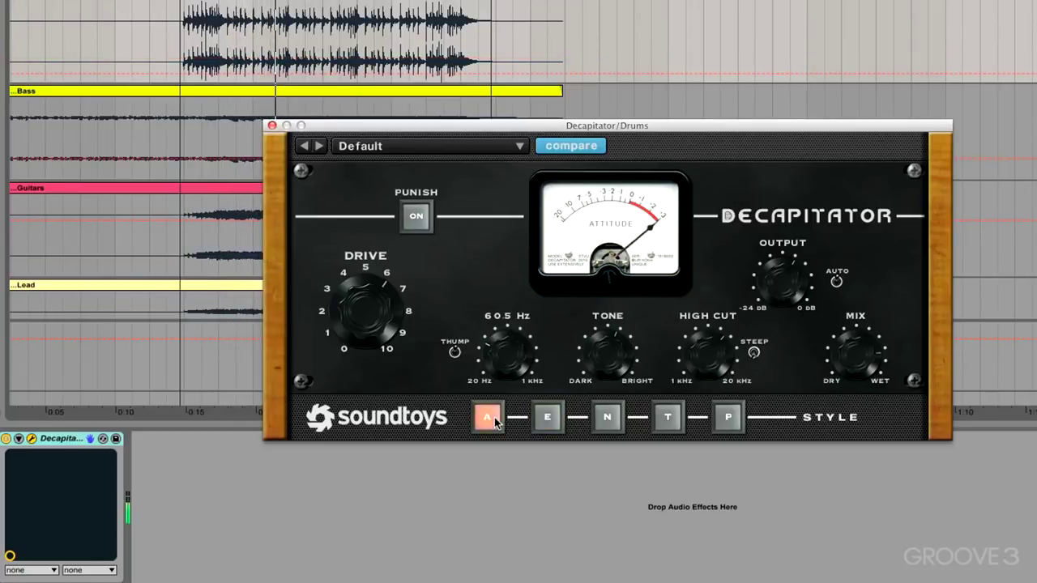
{"action": "left_click", "coordinate": [547, 419]}
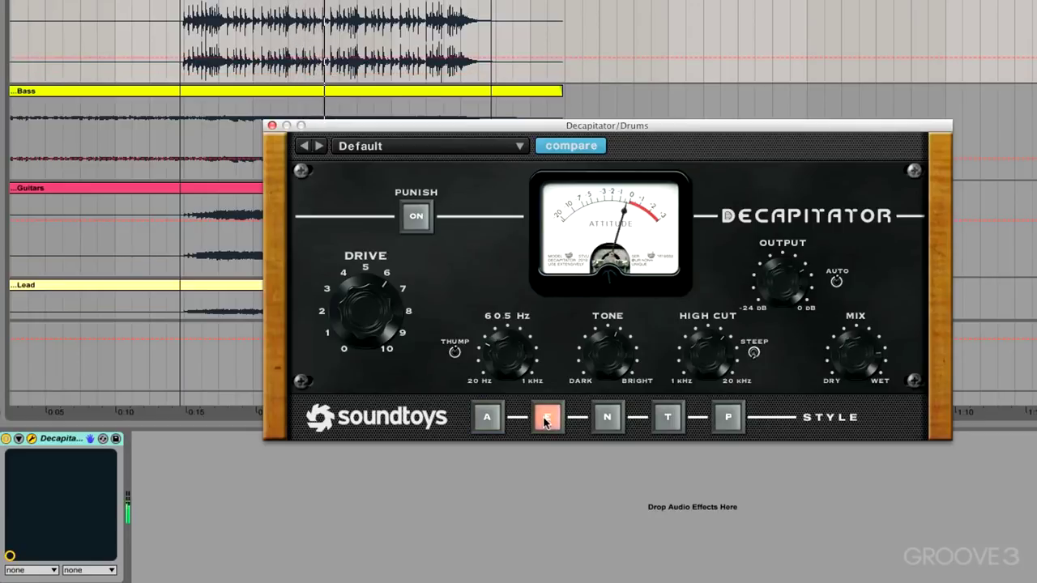
{"action": "left_click", "coordinate": [612, 420]}
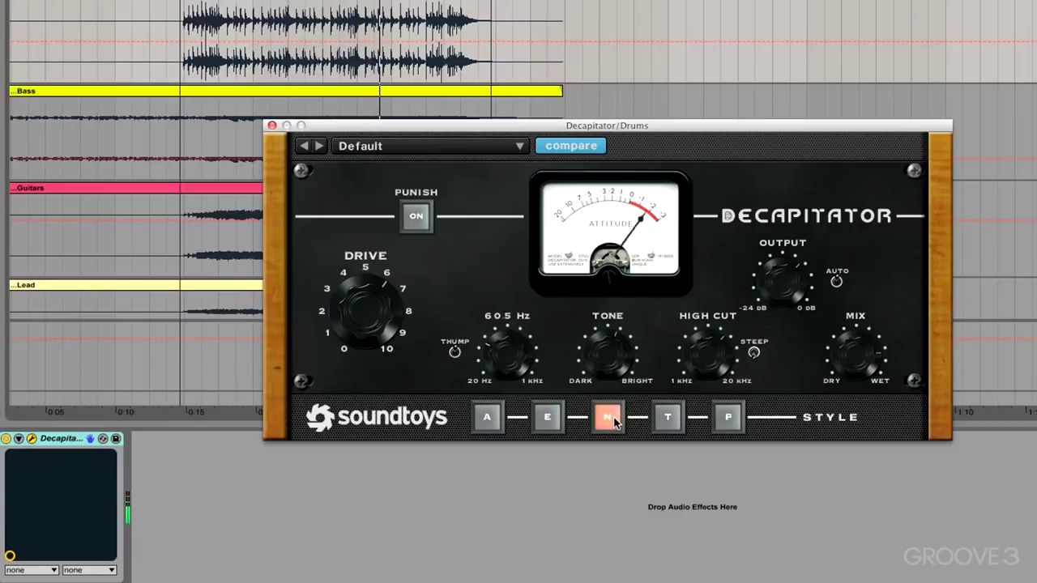
{"action": "left_click", "coordinate": [669, 417]}
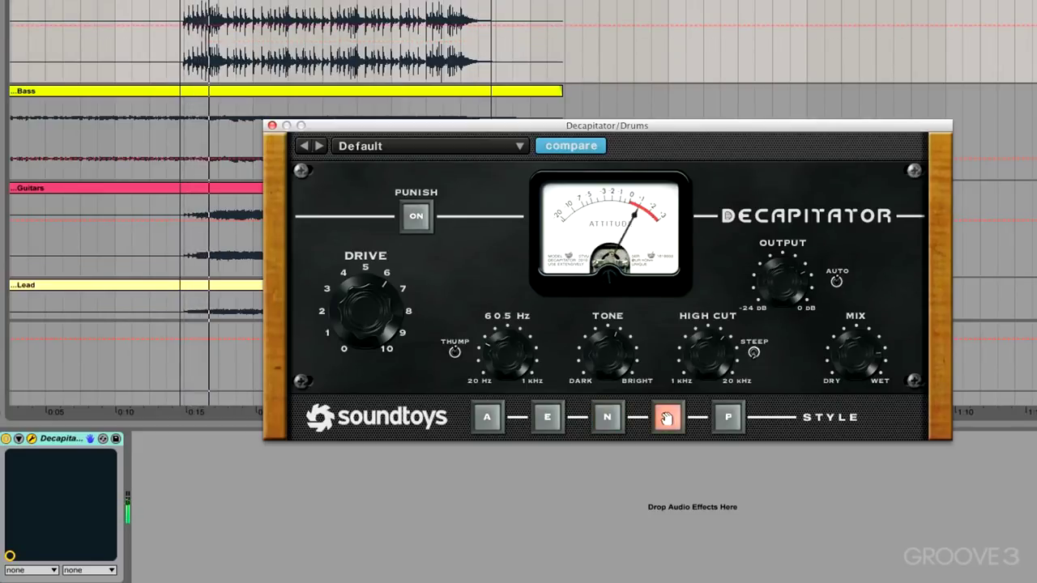
{"action": "left_click", "coordinate": [608, 417]}
{"action": "left_click", "coordinate": [668, 417]}
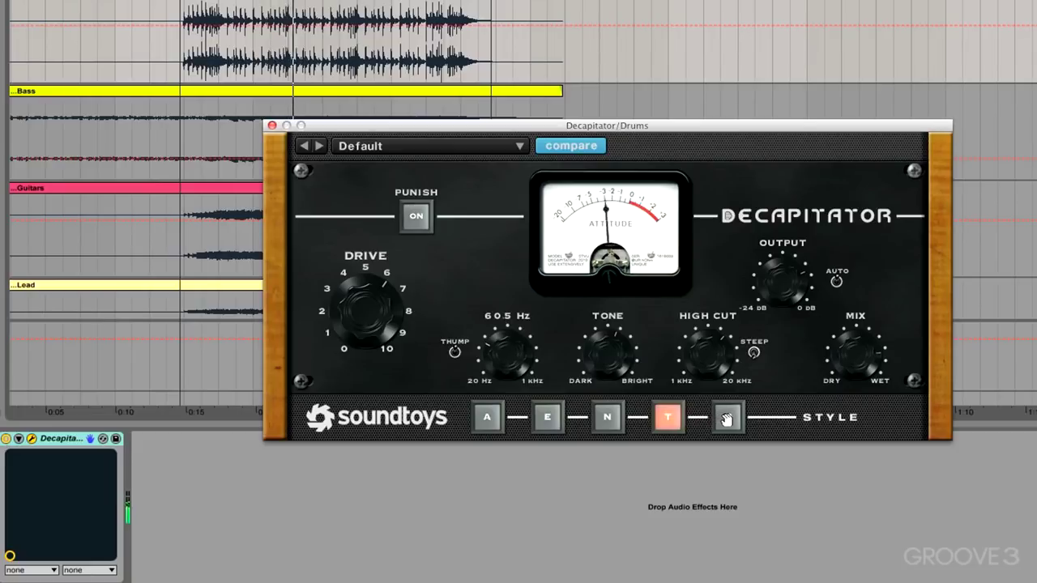
{"action": "left_click", "coordinate": [727, 418]}
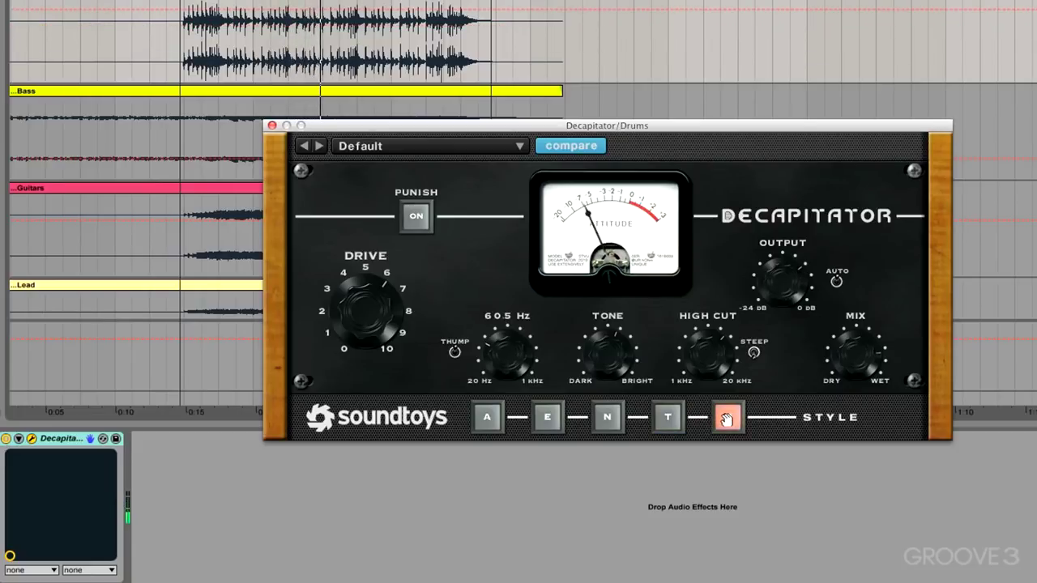
{"action": "left_click", "coordinate": [607, 418]}
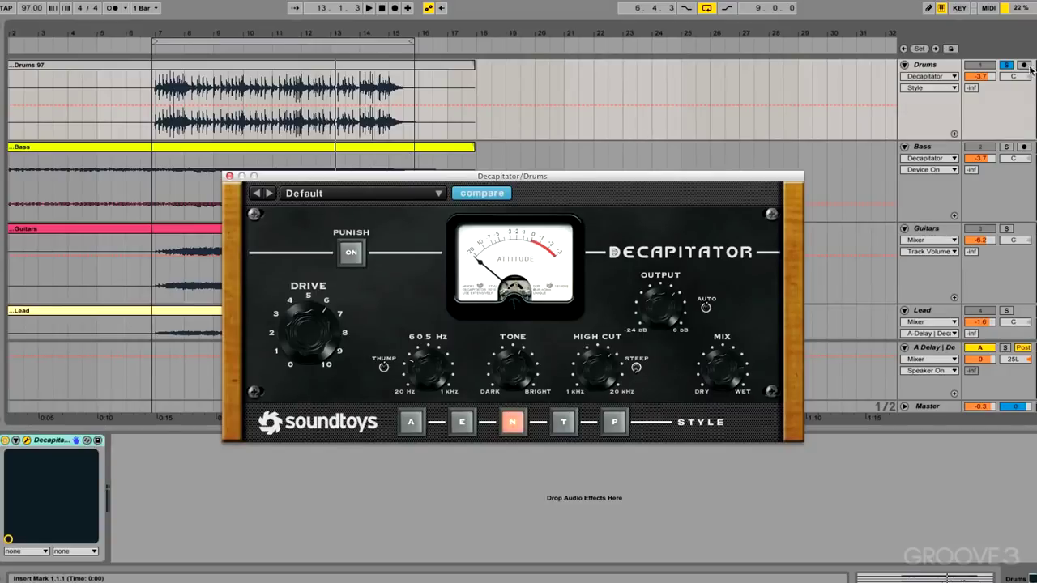
Solo the Bass, swap to its Decapitator (style P, Punish on), and play from bar 6.
{"action": "left_click", "coordinate": [1005, 66]}
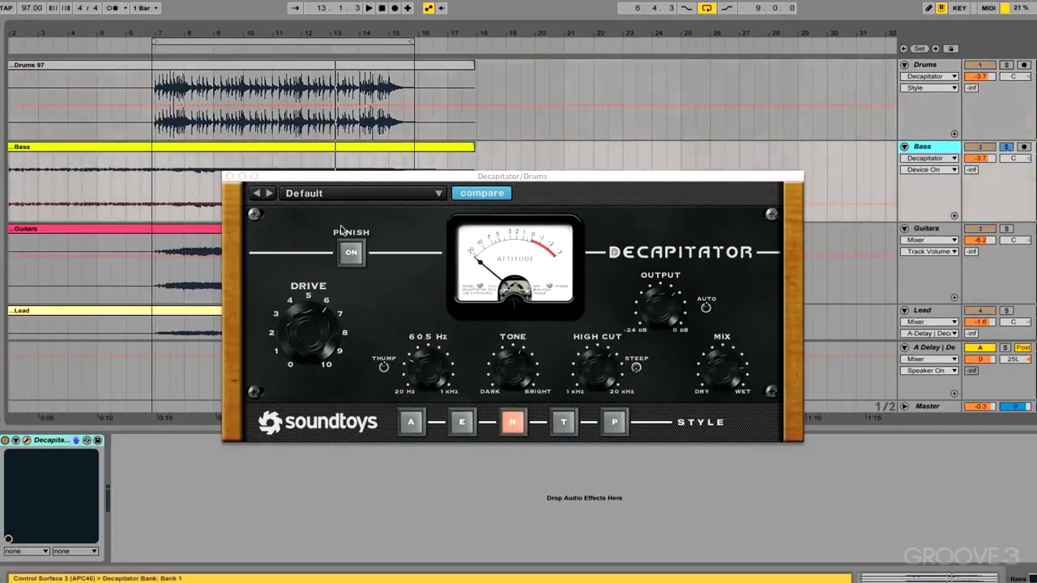
{"action": "left_click", "coordinate": [229, 177]}
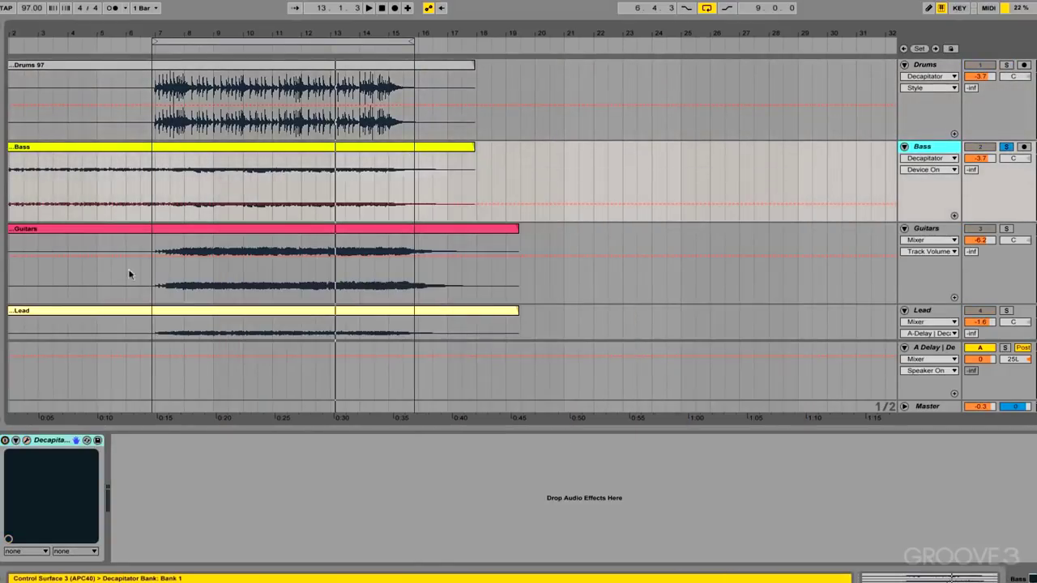
{"action": "left_click", "coordinate": [26, 442]}
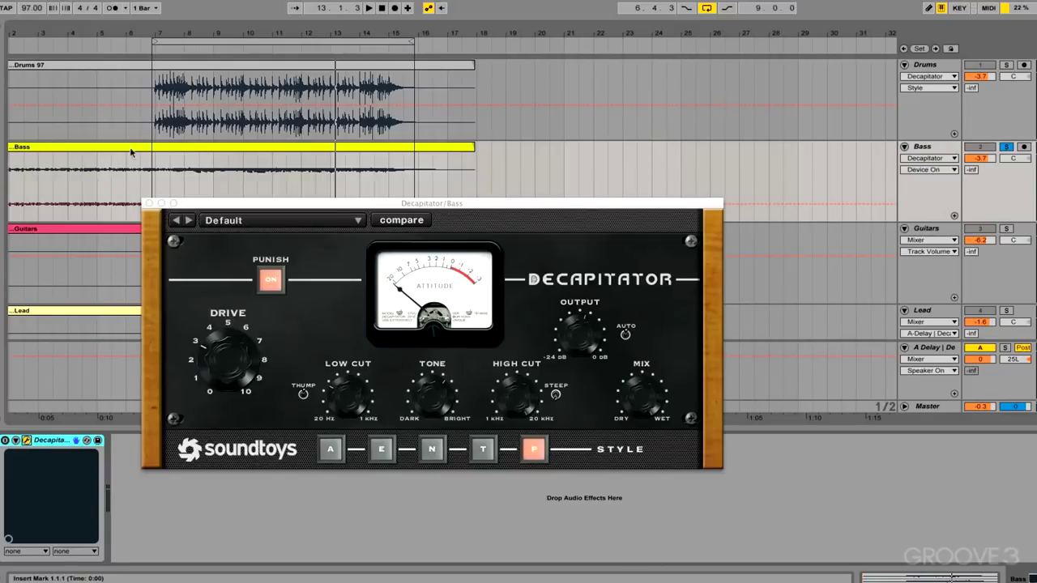
{"action": "left_click", "coordinate": [131, 50]}
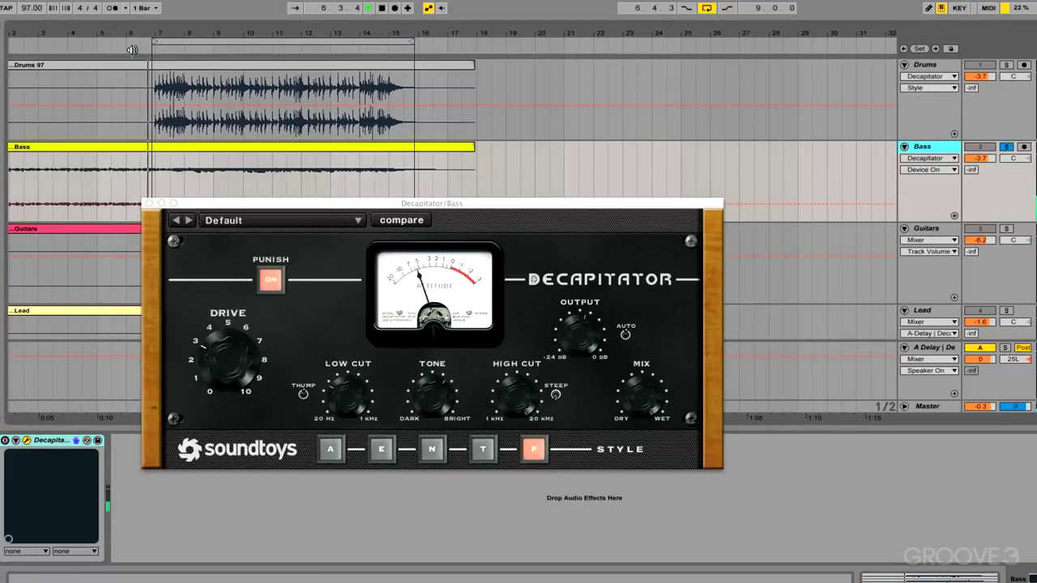
{"action": "left_click", "coordinate": [132, 50]}
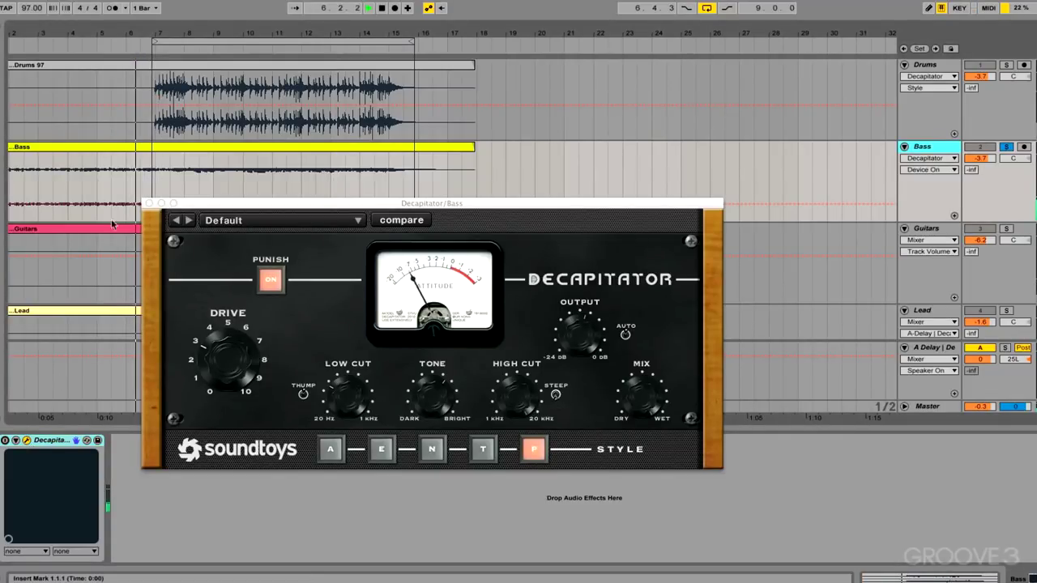
Switch on the bass Decapitator, solo drums with bass over bars 7–16, and adjust the bass mix.
{"action": "left_click", "coordinate": [5, 440]}
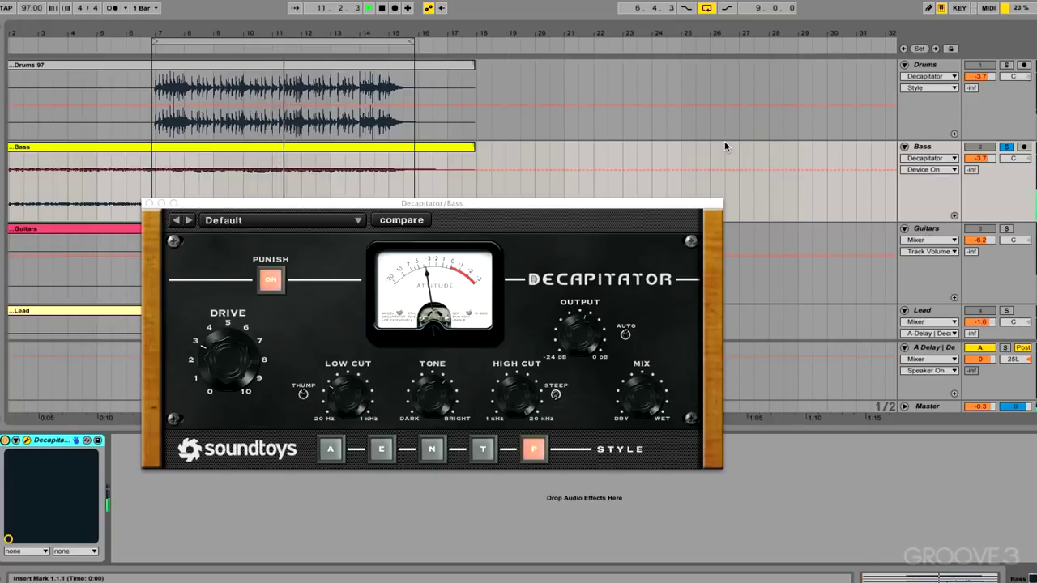
{"action": "left_click", "coordinate": [1006, 65]}
{"action": "left_click", "coordinate": [143, 45]}
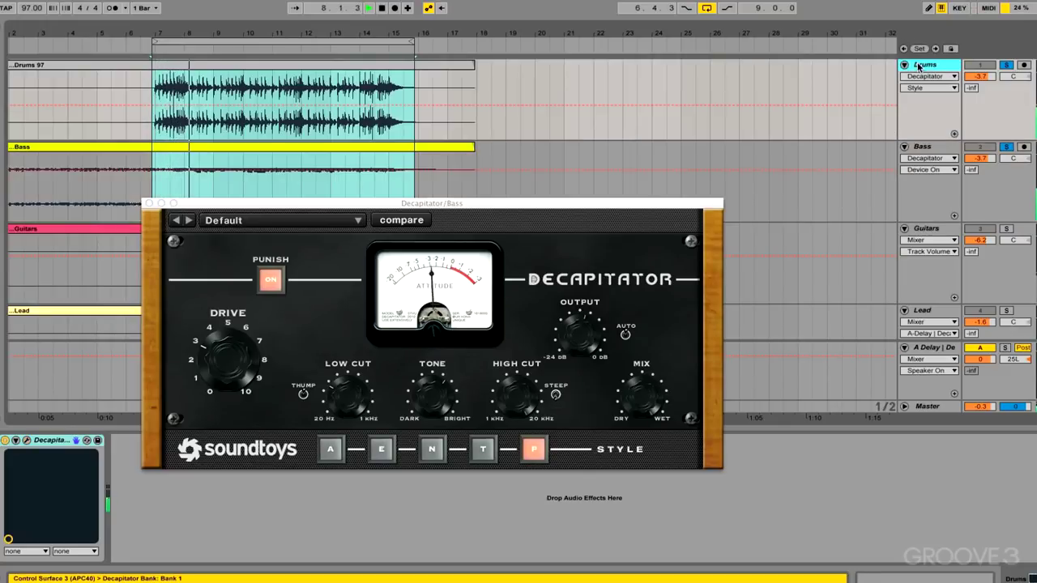
{"action": "left_click_drag", "start_coordinate": [640, 395], "coordinate": [634, 435]}
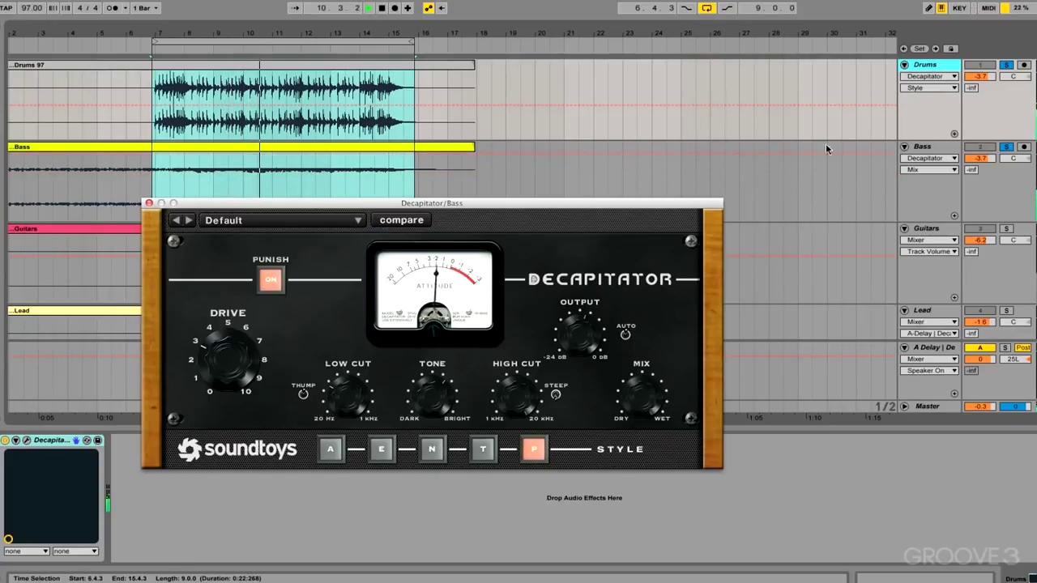
{"action": "left_click", "coordinate": [35, 438]}
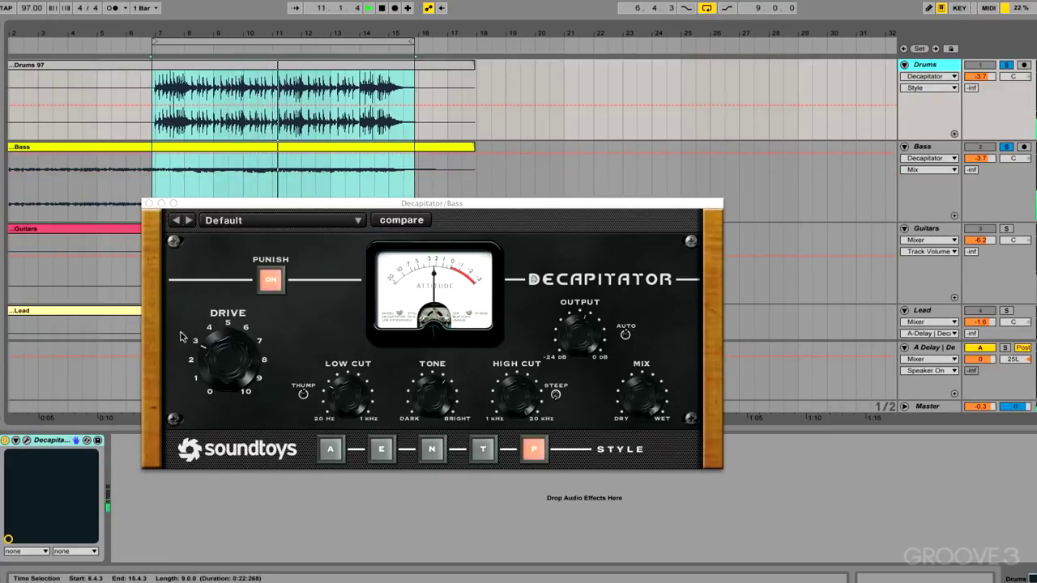
Turn the Drums Decapitator's mix toward wet and close its window.
{"action": "left_click", "coordinate": [27, 440]}
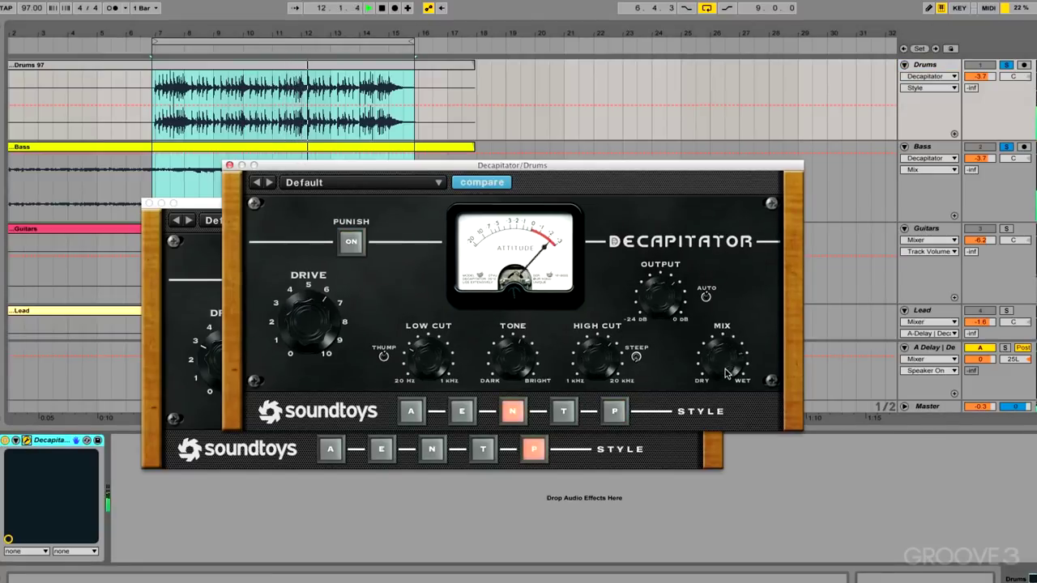
{"action": "left_click_drag", "start_coordinate": [727, 375], "coordinate": [723, 388]}
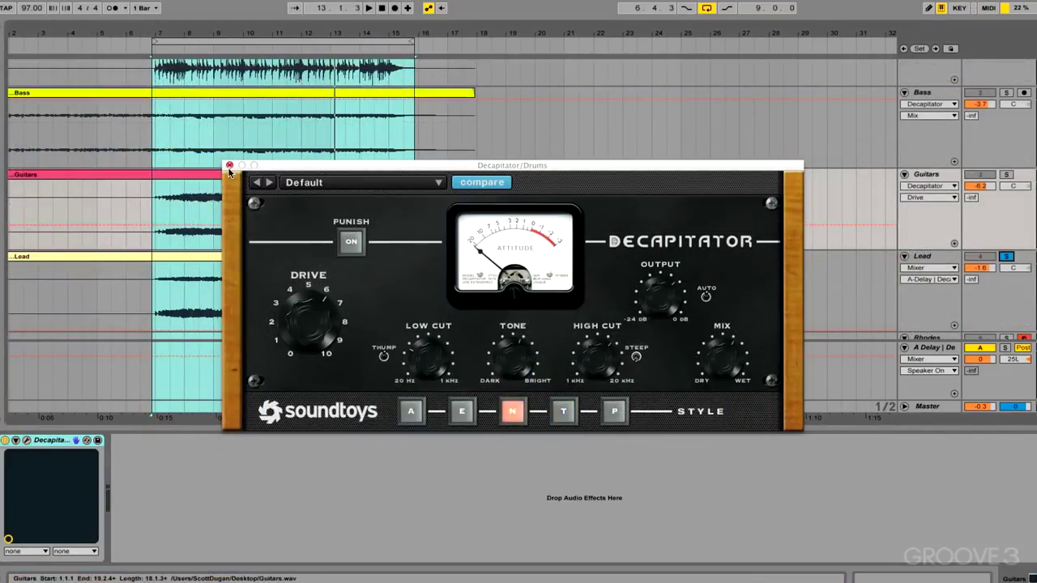
{"action": "left_click", "coordinate": [230, 165]}
Play the bar 7 loop and show the Lead's Decapitator (Beefy G, style A, Punish on).
{"action": "scroll", "coordinate": [931, 256], "scroll_direction": "down", "scroll_amount": 2}
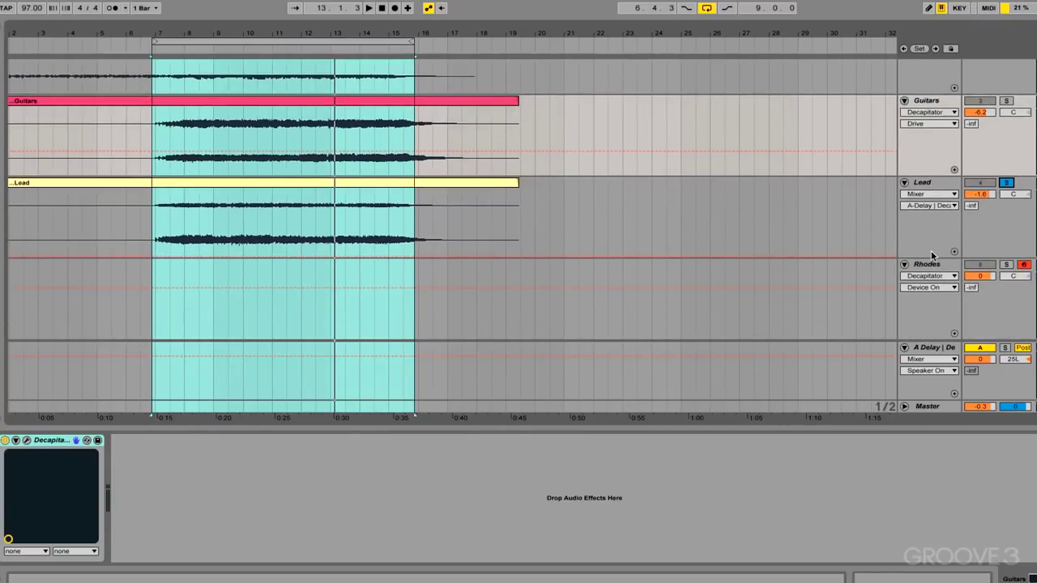
{"action": "left_click", "coordinate": [931, 183]}
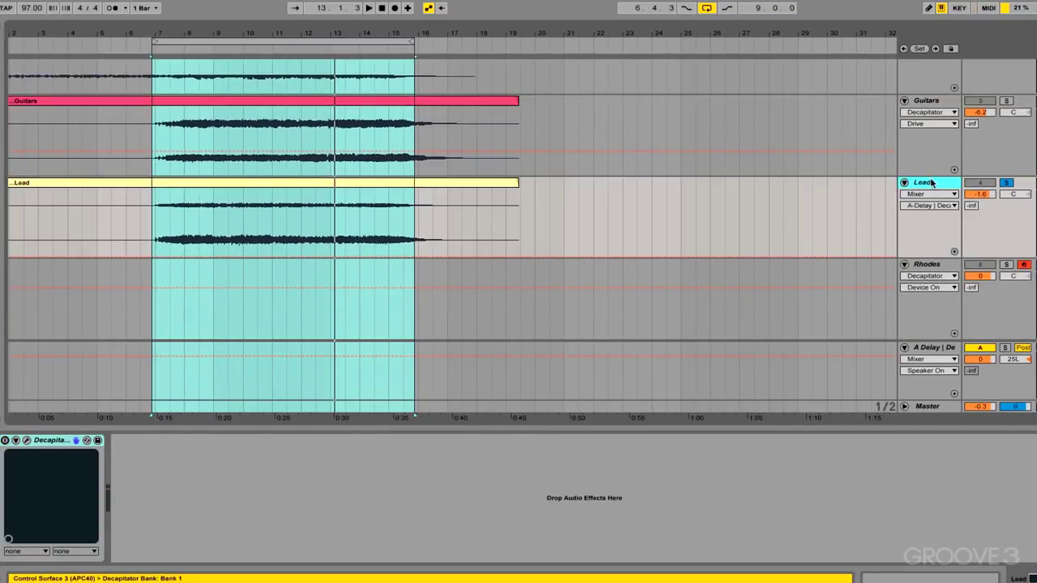
{"action": "left_click", "coordinate": [933, 348]}
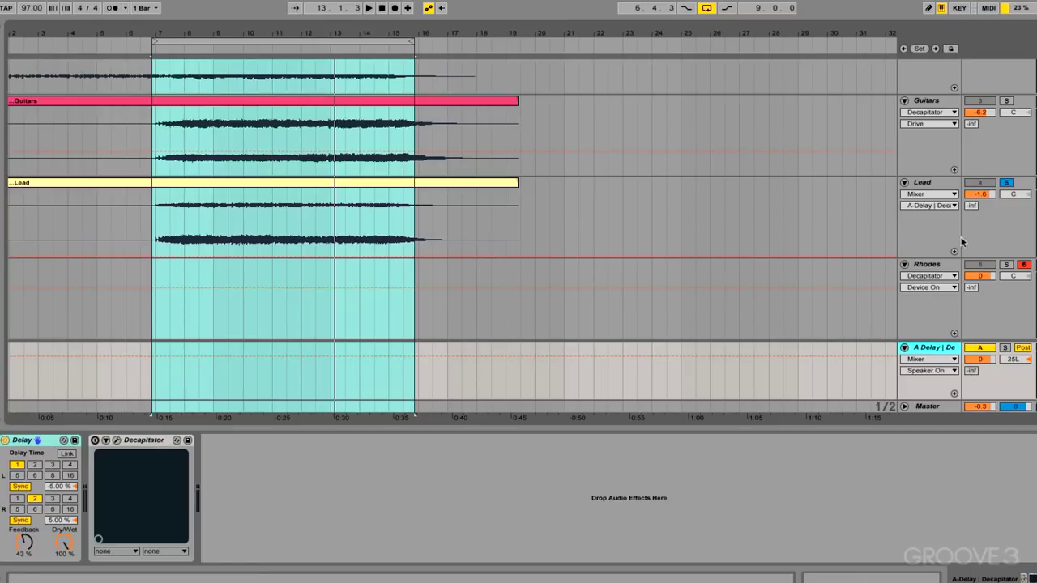
{"action": "key", "text": "space"}
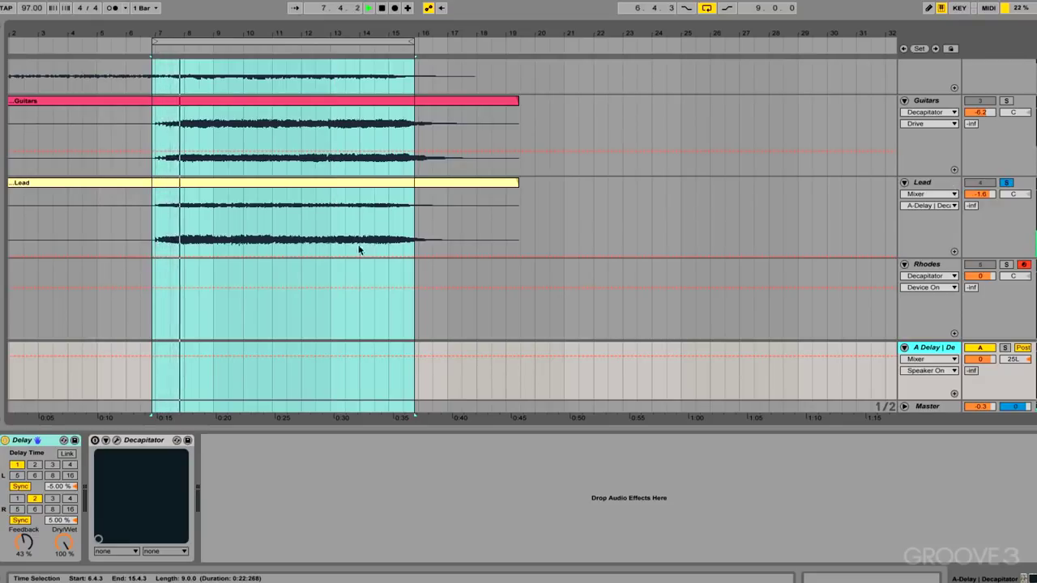
{"action": "left_click", "coordinate": [943, 181]}
Turn on the Lead track's Beefy G, style A Decapitator and close its window.
{"action": "left_click", "coordinate": [27, 440]}
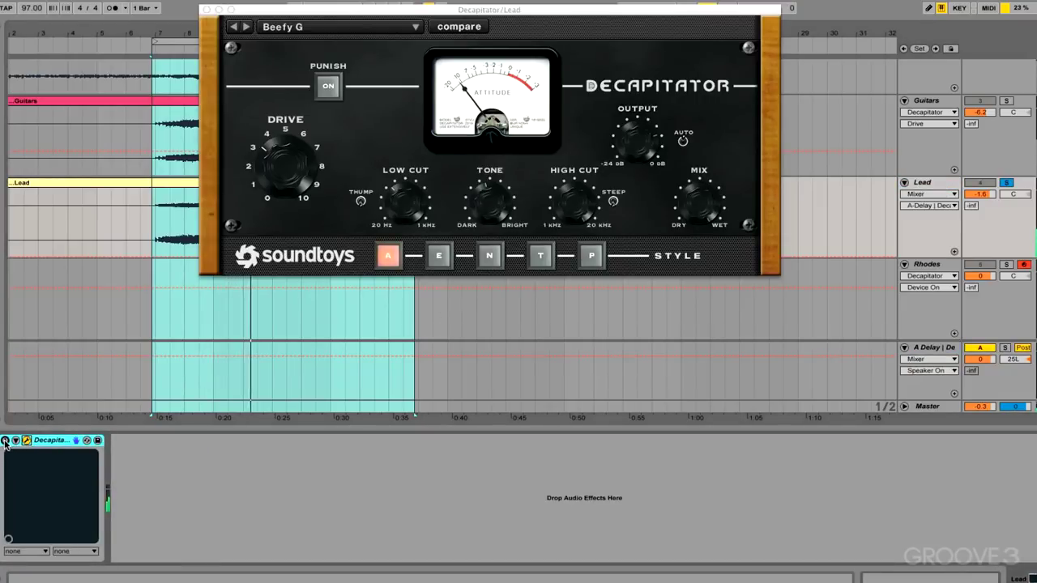
{"action": "left_click", "coordinate": [5, 441]}
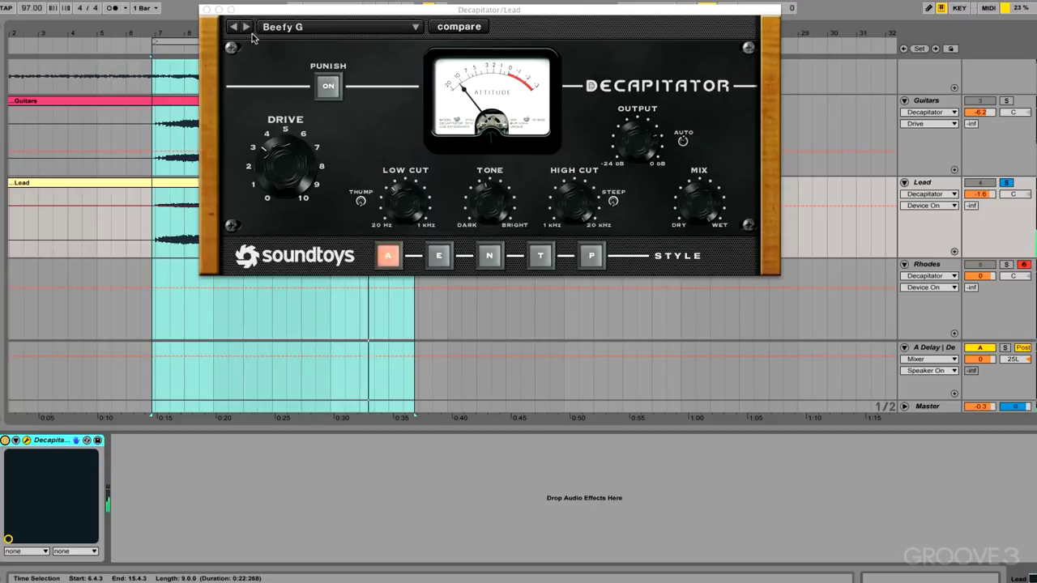
{"action": "left_click", "coordinate": [207, 12]}
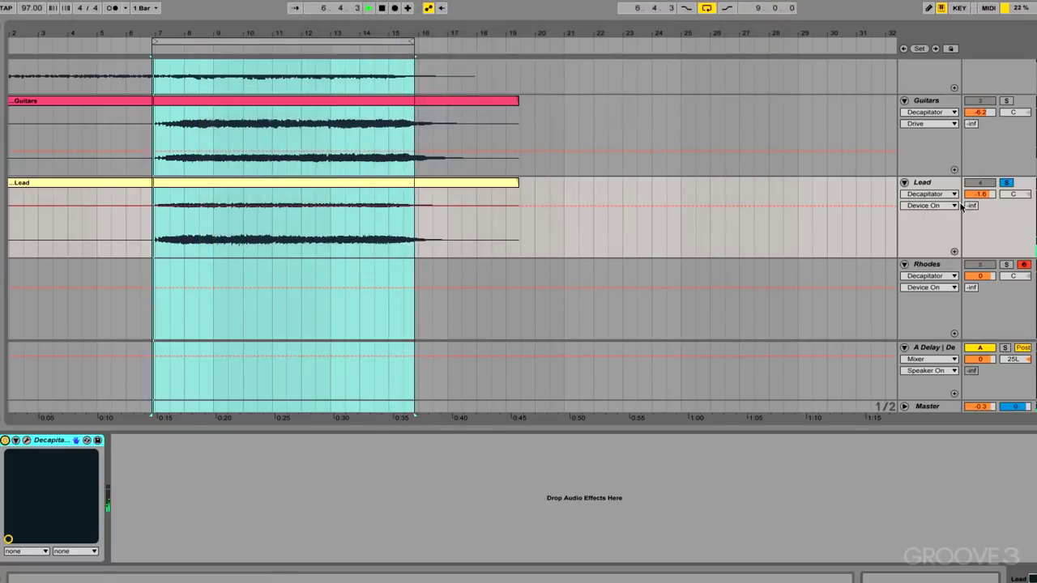
Raise the Lead's send A to -5.6 dB and open the A Delay return's style T Decapitator.
{"action": "left_click_drag", "start_coordinate": [980, 206], "coordinate": [980, 165]}
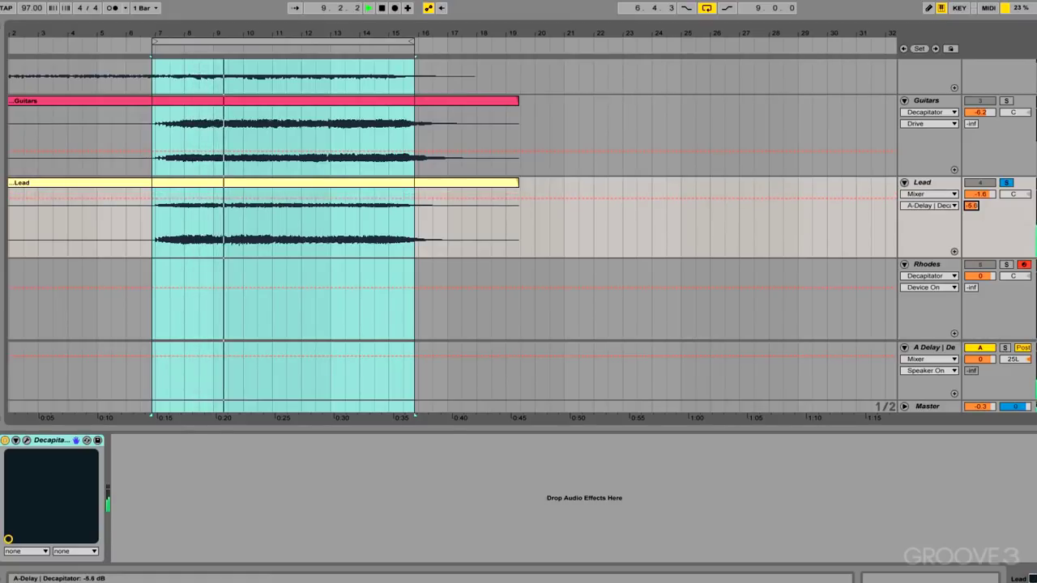
{"action": "left_click", "coordinate": [938, 348]}
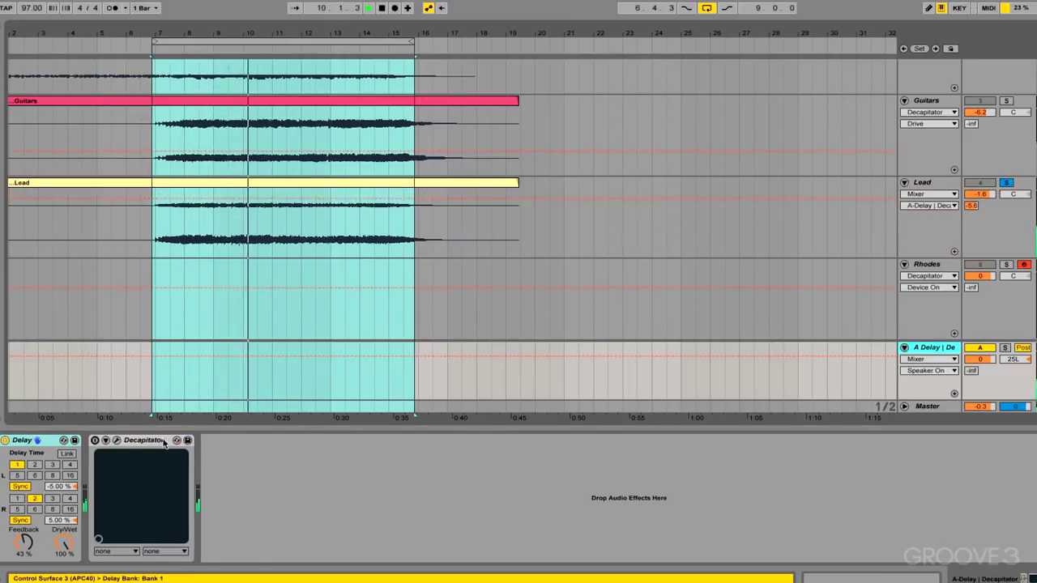
{"action": "left_click", "coordinate": [115, 441]}
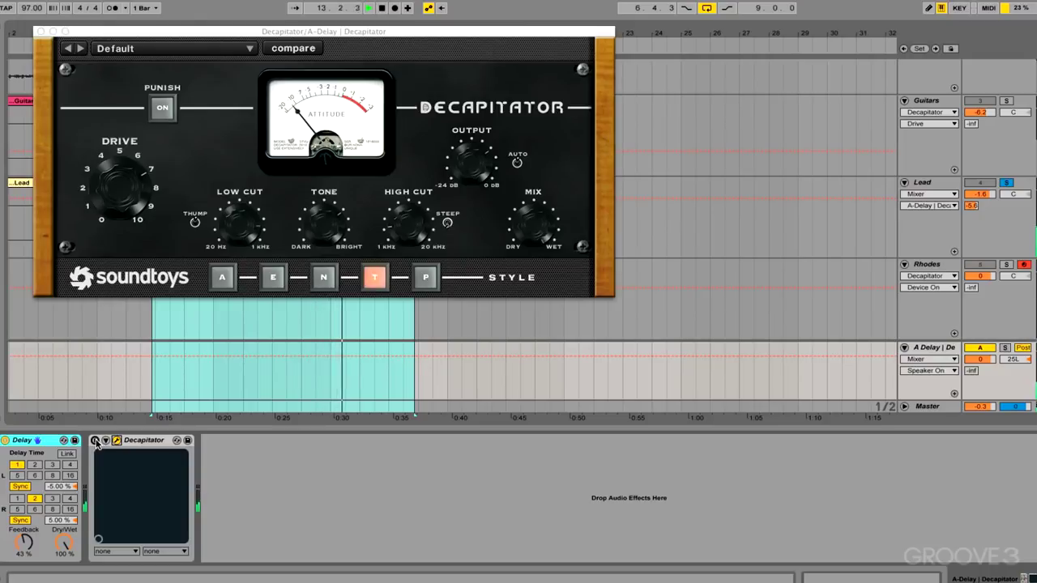
A/B the A Delay return's T-style Decapitator on, bypassed, then on again.
{"action": "left_click", "coordinate": [95, 441]}
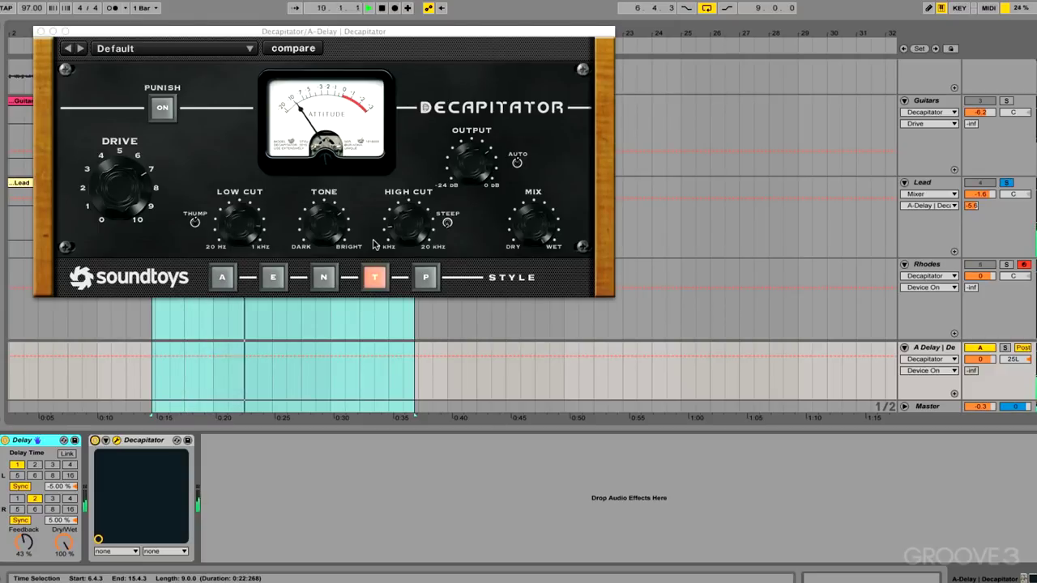
{"action": "left_click", "coordinate": [95, 440]}
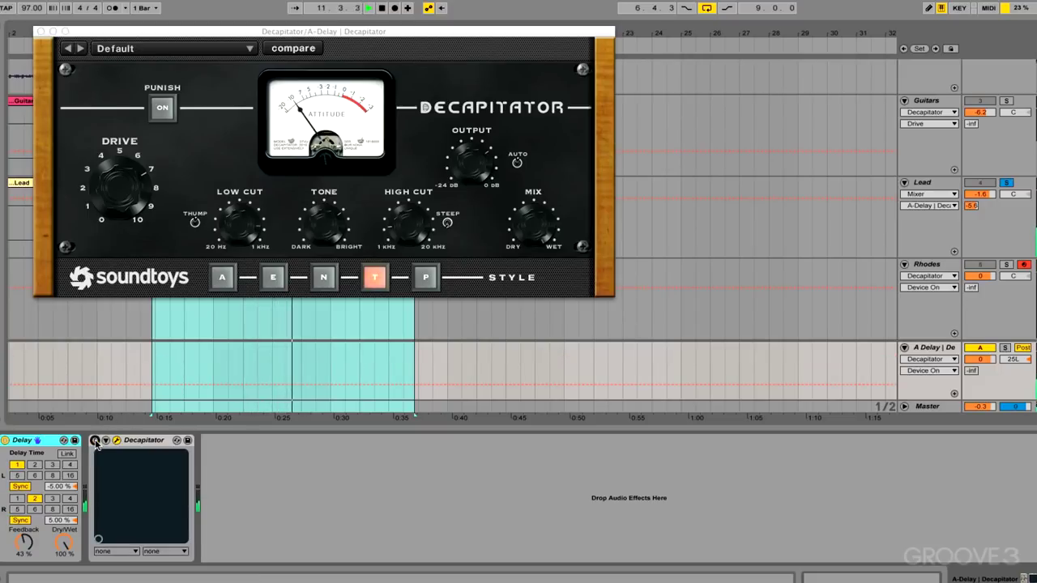
{"action": "left_click", "coordinate": [95, 440]}
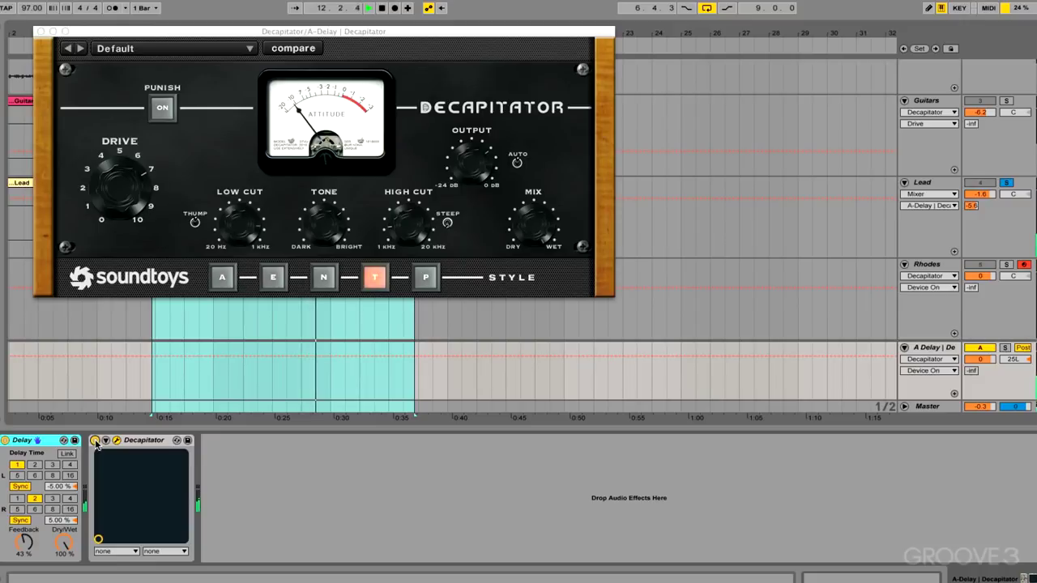
Unsolo the Lead, A/B the return's Decapitator, and lower the A Delay return to -0.4 dB.
{"action": "left_click", "coordinate": [1004, 184]}
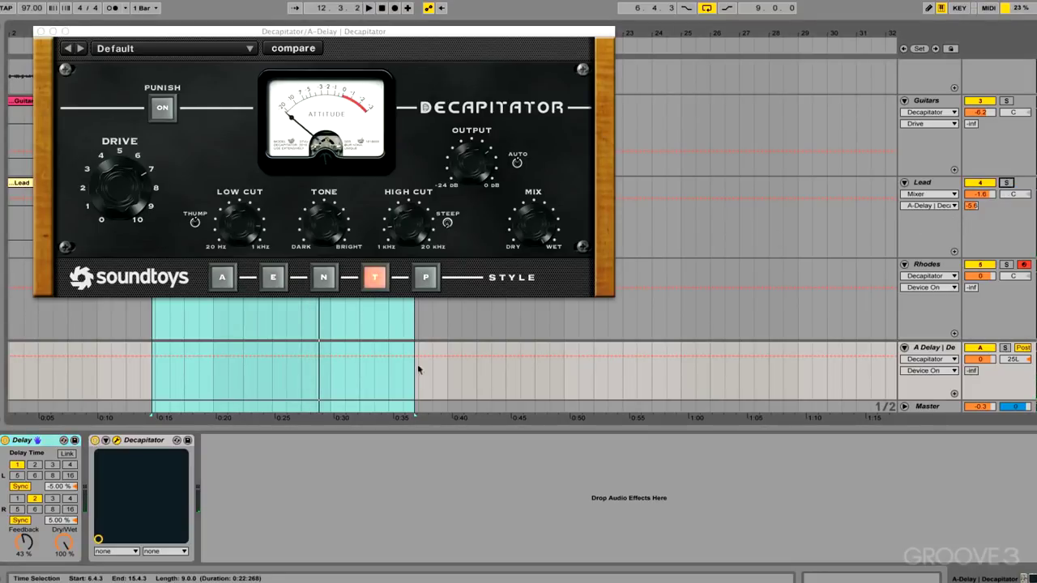
{"action": "left_click", "coordinate": [94, 440]}
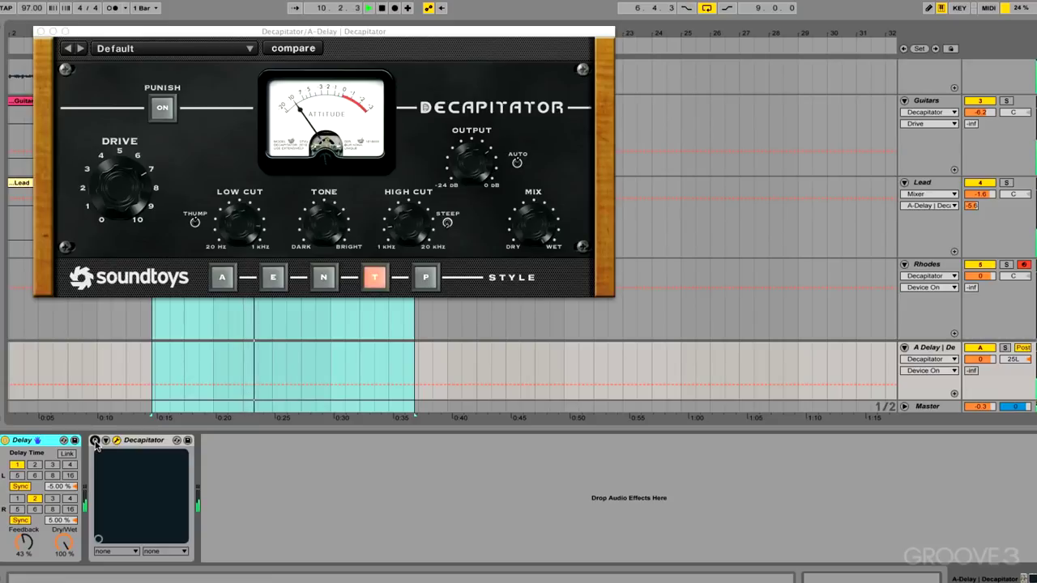
{"action": "left_click", "coordinate": [95, 442]}
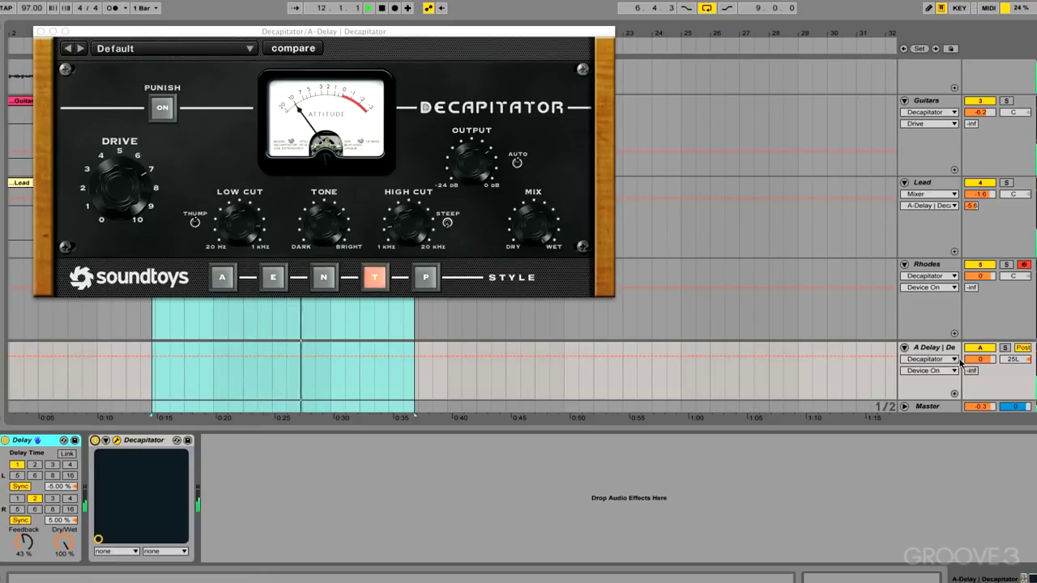
{"action": "left_click_drag", "start_coordinate": [964, 358], "coordinate": [981, 343]}
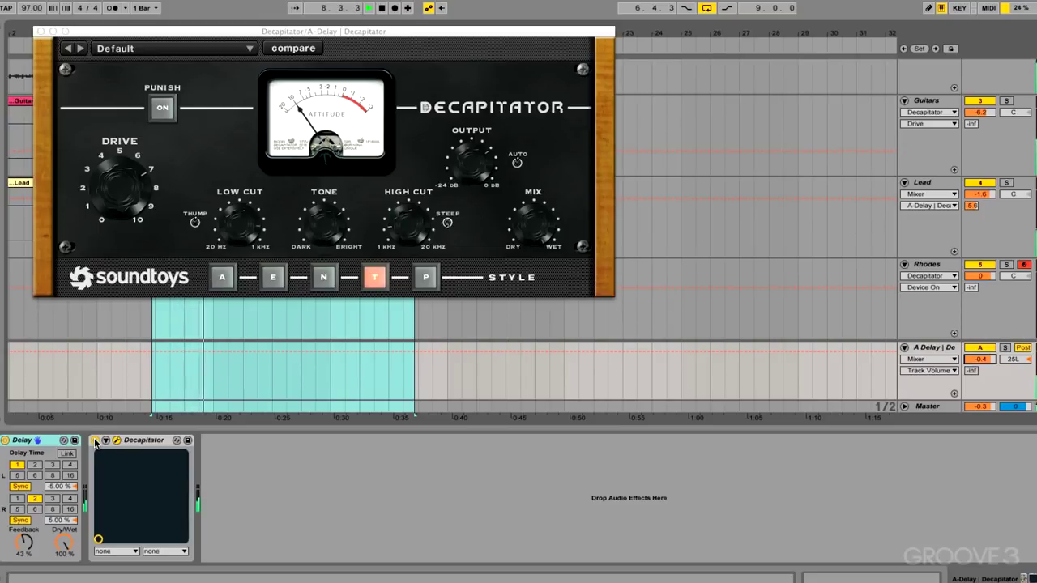
Compare the return's Decapitator bypassed and active again, stop playback, and select the Rhodes track.
{"action": "left_click", "coordinate": [95, 441]}
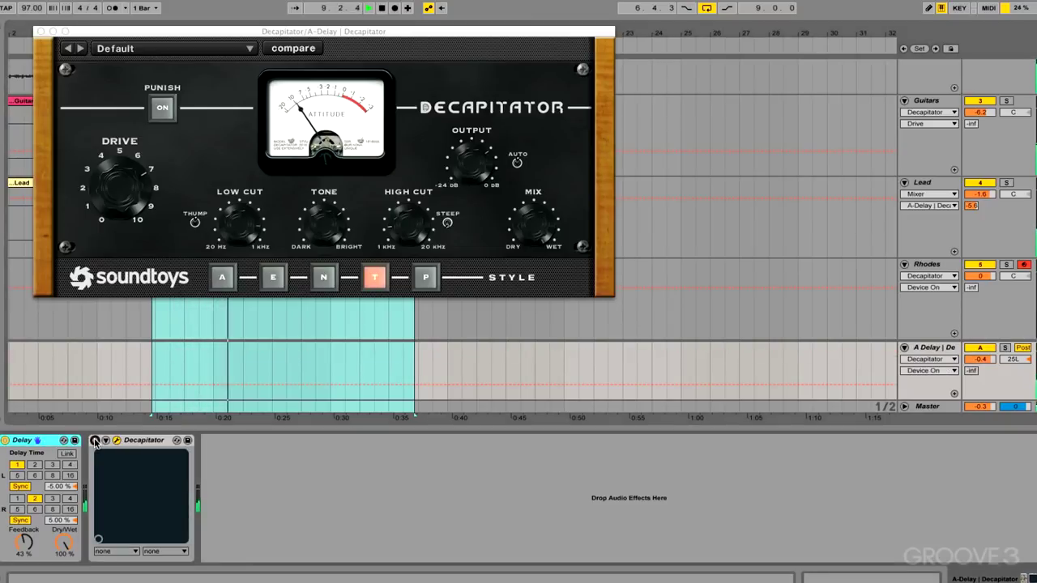
{"action": "left_click", "coordinate": [95, 441]}
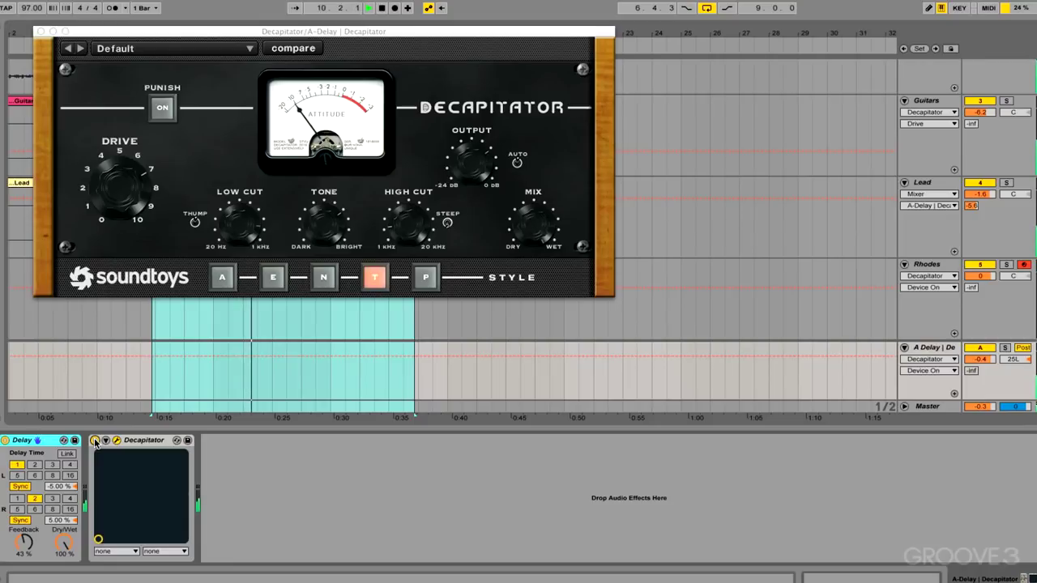
{"action": "key", "text": "space"}
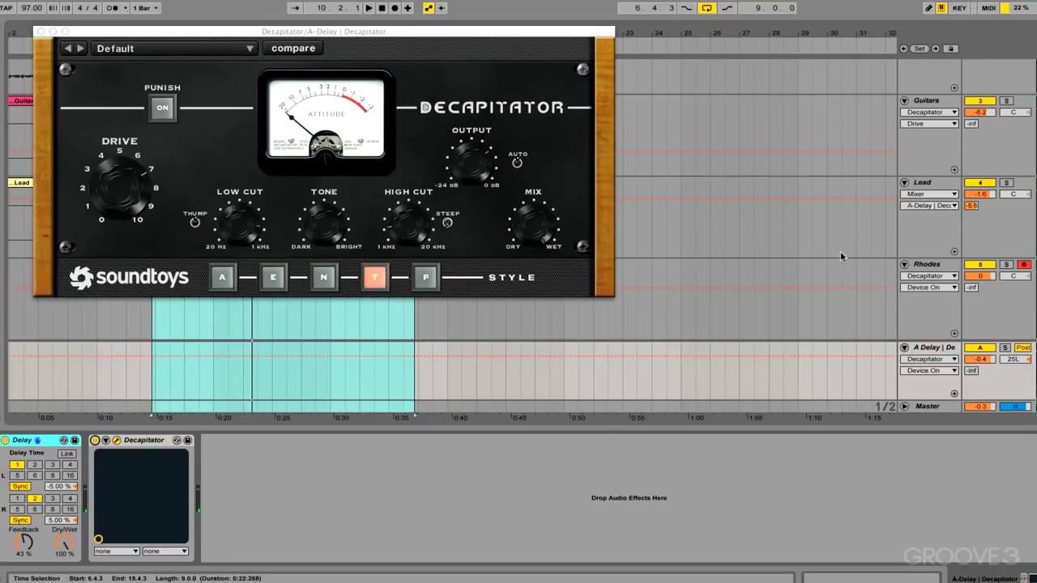
{"action": "left_click", "coordinate": [928, 265]}
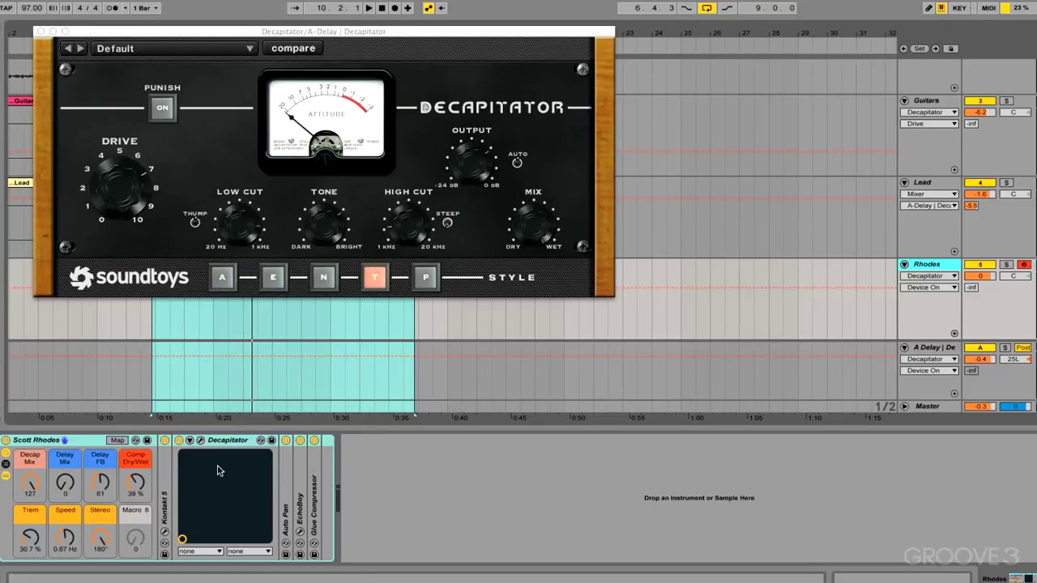
Open the Rhodes Decapitator (Default, style E), close the A Delay one, and move it over the tracks.
{"action": "left_click", "coordinate": [201, 440]}
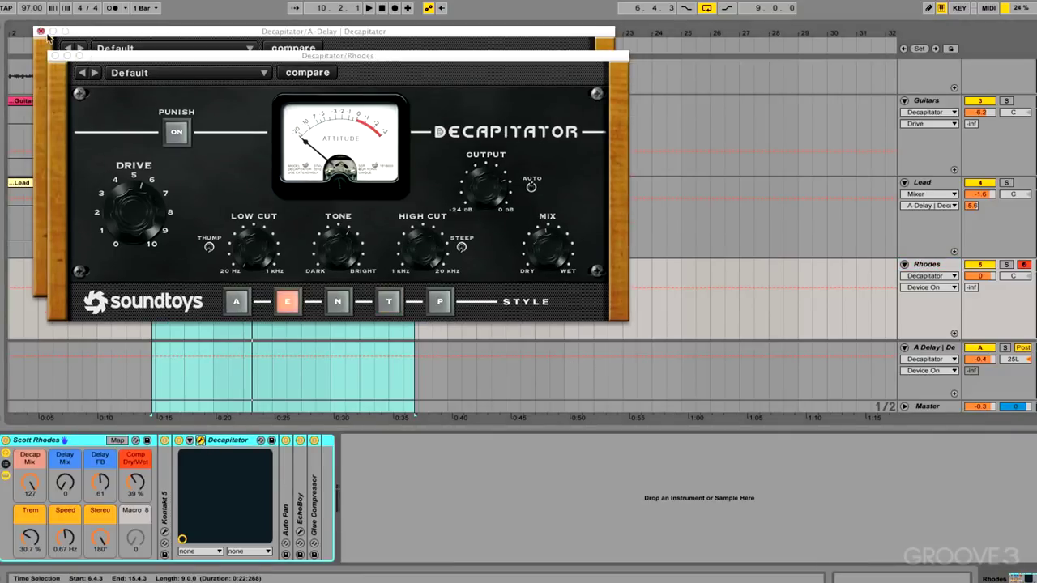
{"action": "left_click", "coordinate": [42, 32]}
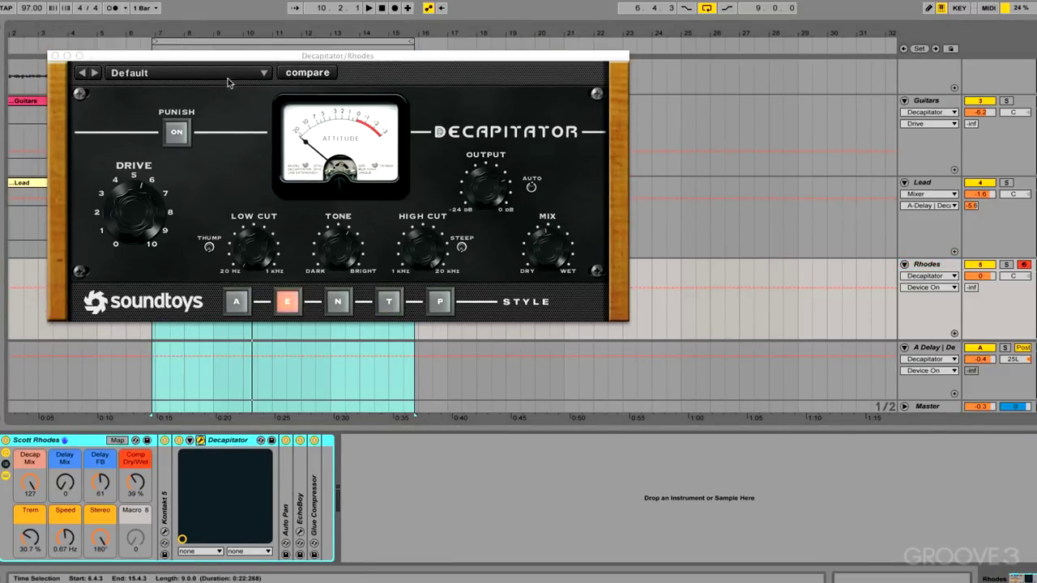
{"action": "left_click_drag", "start_coordinate": [228, 61], "coordinate": [388, 132]}
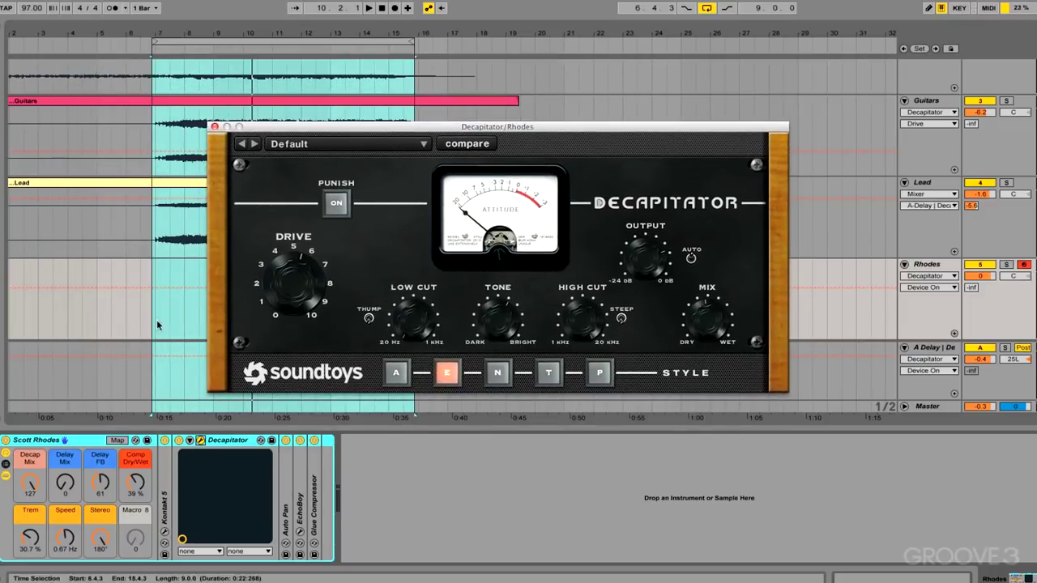
{"action": "left_click", "coordinate": [179, 442]}
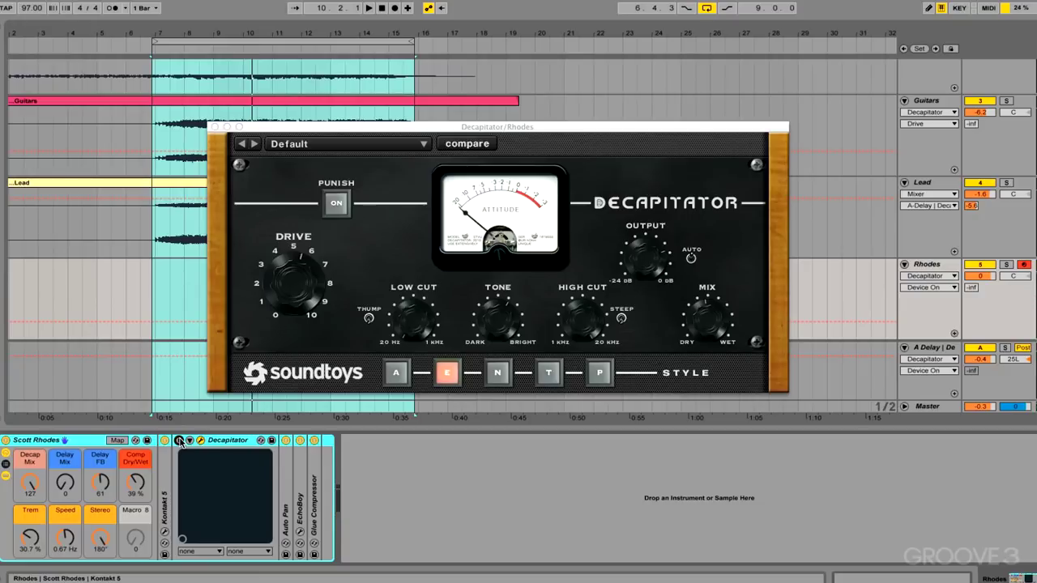
{"action": "left_click", "coordinate": [179, 440]}
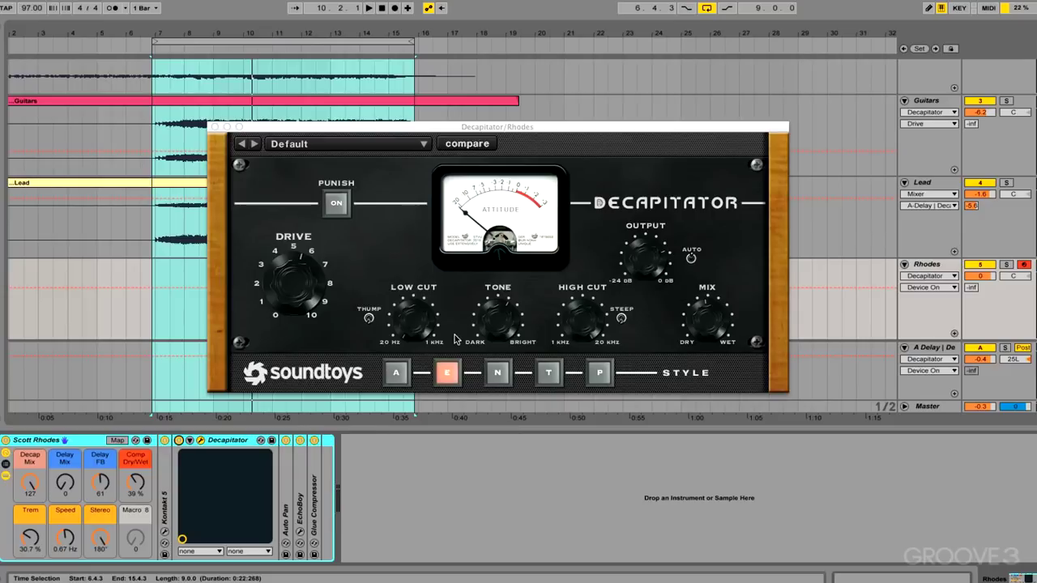
{"action": "left_click_drag", "start_coordinate": [559, 128], "coordinate": [579, 118]}
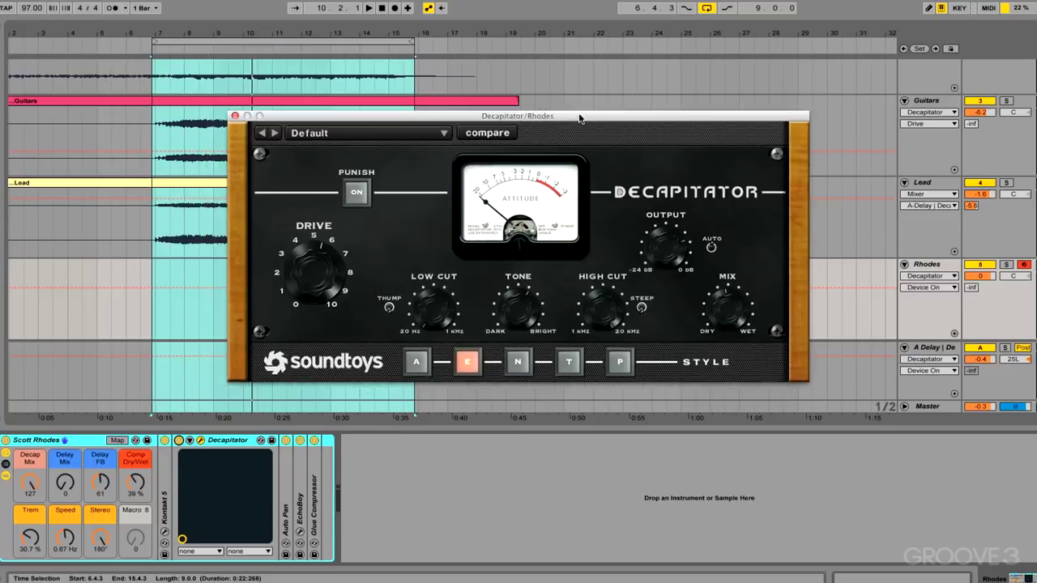